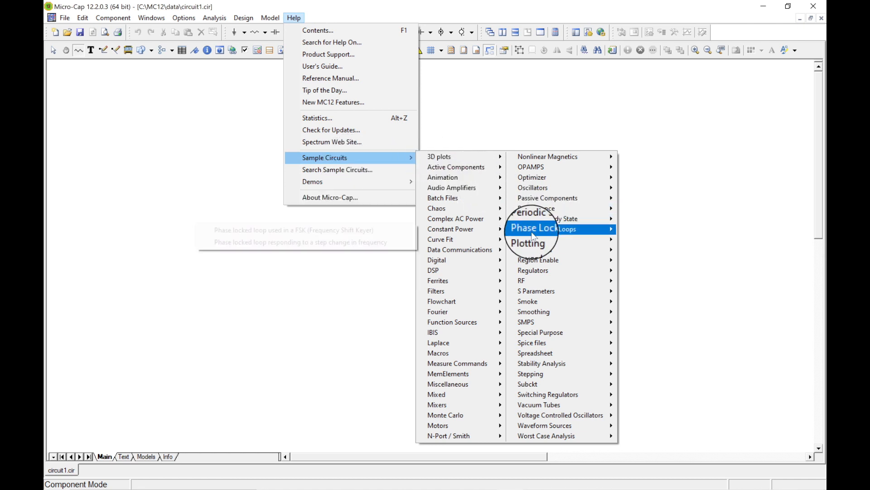
Open the Boost Current Mode Converter sample circuit from the SMPS converters samples.
{"action": "mouse_move", "coordinate": [547, 240]}
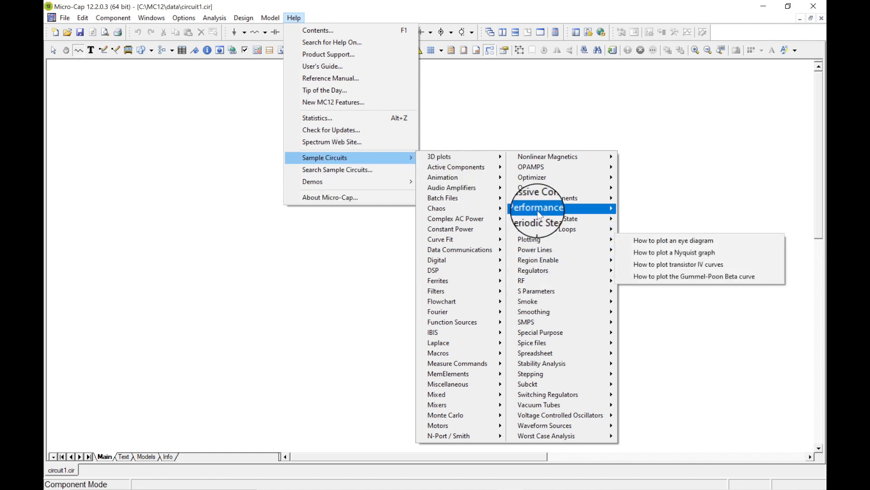
{"action": "mouse_move", "coordinate": [538, 202]}
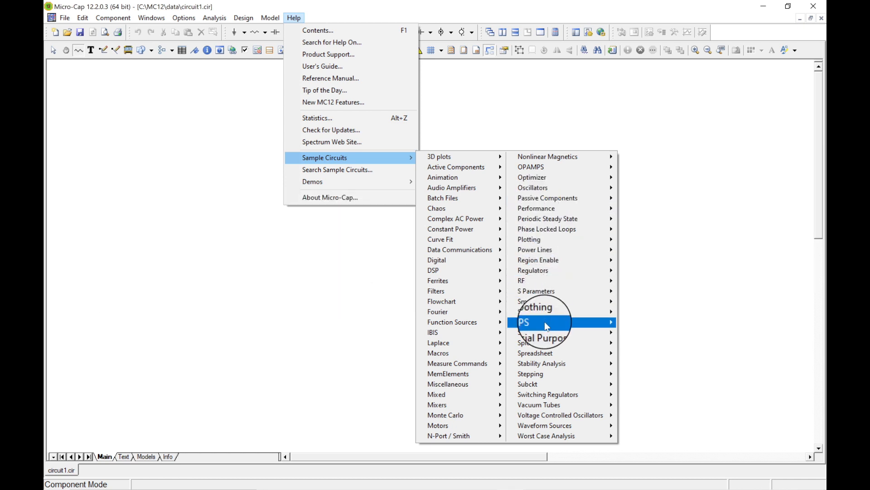
{"action": "mouse_move", "coordinate": [546, 323]}
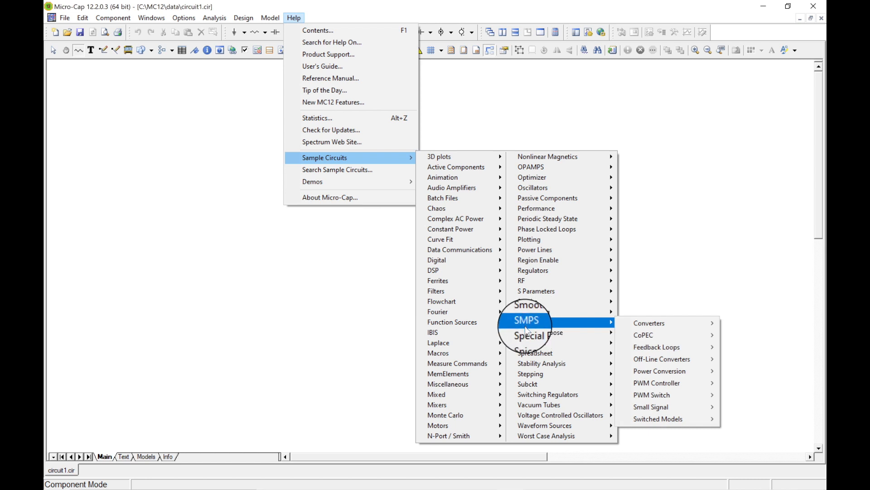
{"action": "mouse_move", "coordinate": [631, 322]}
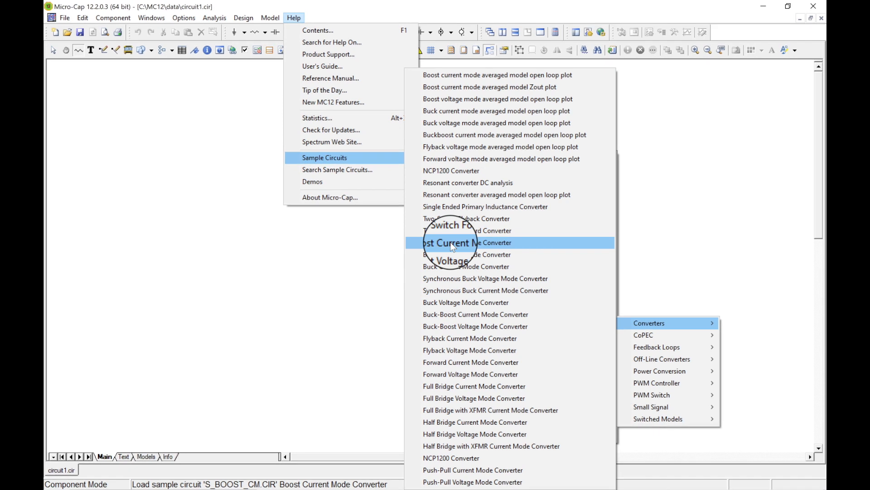
{"action": "left_click", "coordinate": [452, 247]}
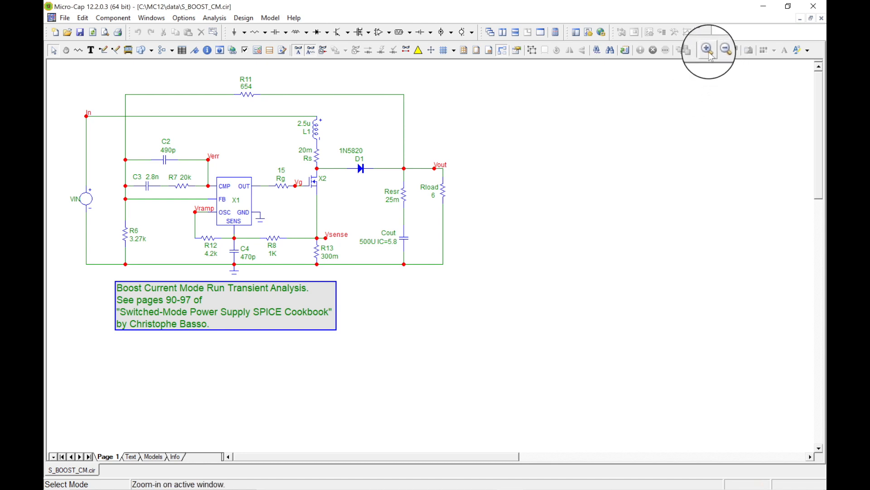
Move the transient analysis text note to the right, below the Cout and Rload section of the schematic.
{"action": "left_click", "coordinate": [735, 54]}
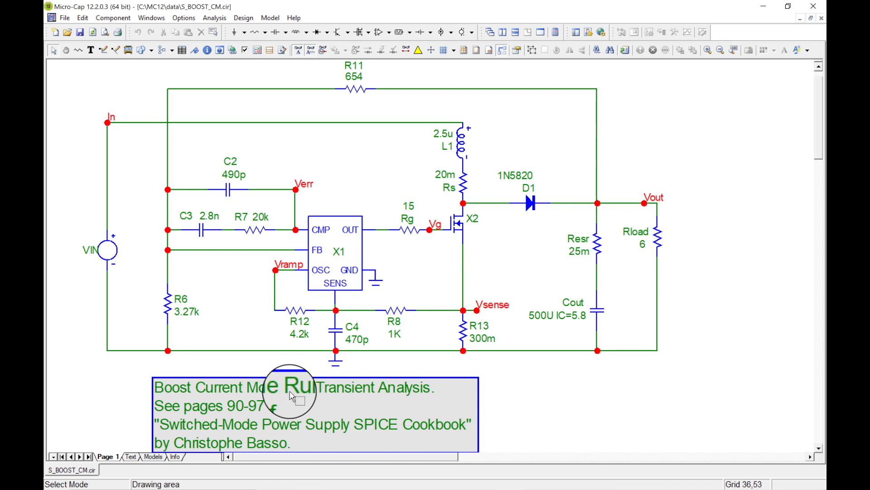
{"action": "left_click_drag", "start_coordinate": [248, 393], "coordinate": [542, 379]}
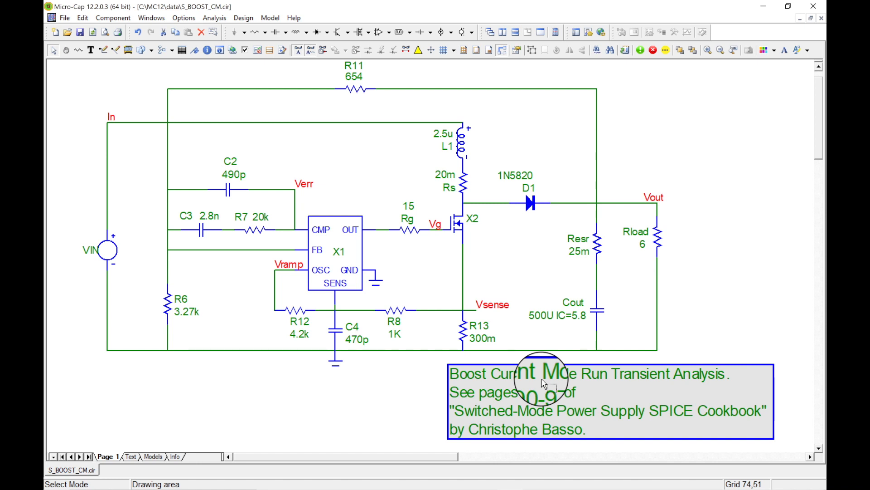
{"action": "left_click", "coordinate": [537, 383]}
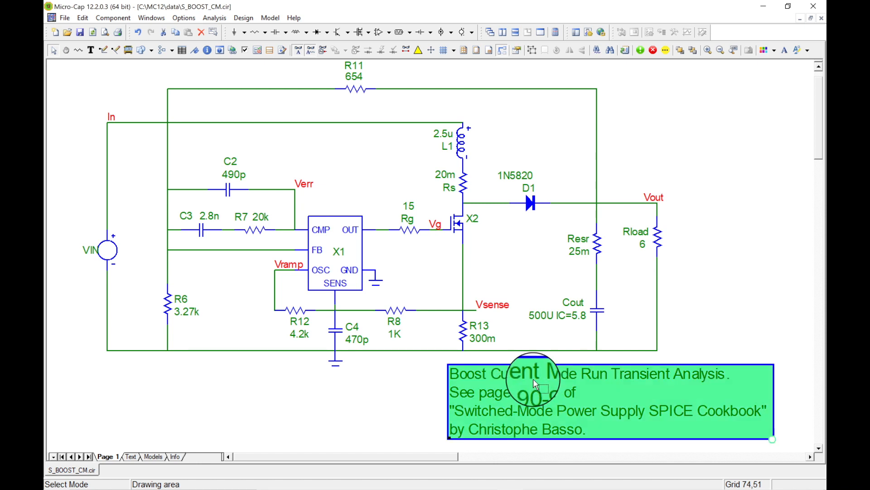
{"action": "left_click", "coordinate": [351, 369]}
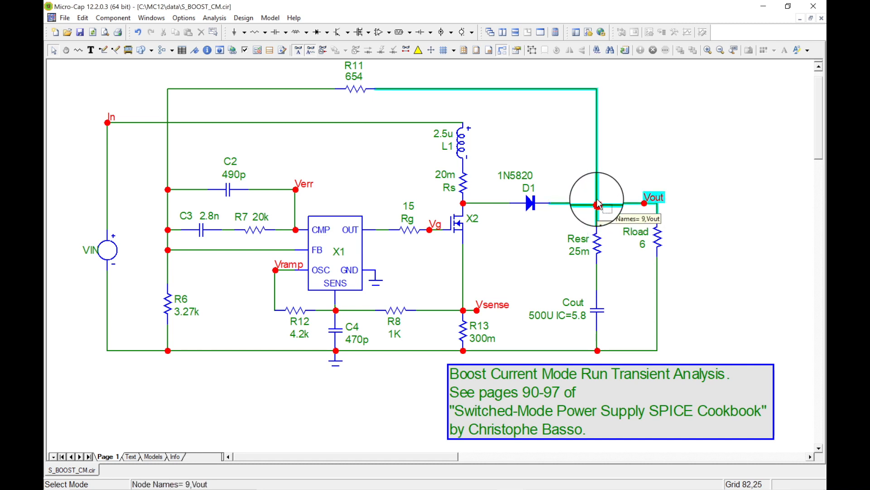
Shift the vertical R11 feedback wire slightly left so it meets the output line at its own junction beside Resr.
{"action": "left_click", "coordinate": [596, 175]}
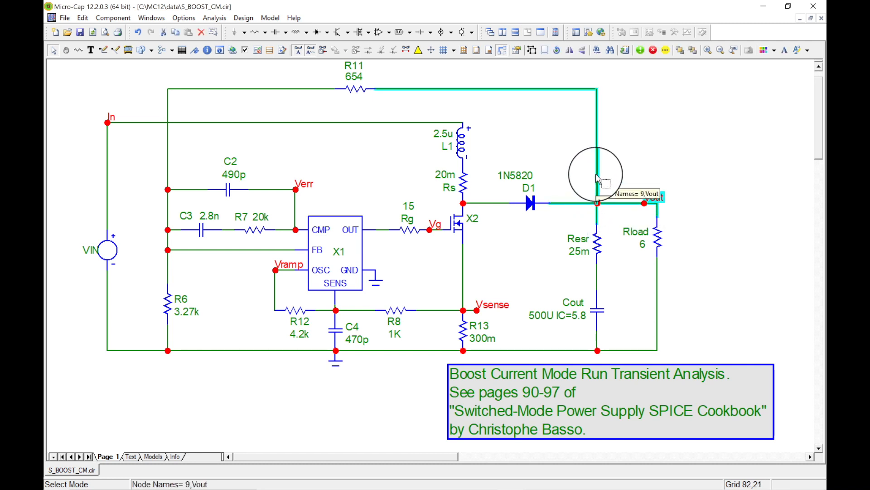
{"action": "left_click_drag", "start_coordinate": [594, 179], "coordinate": [588, 235]}
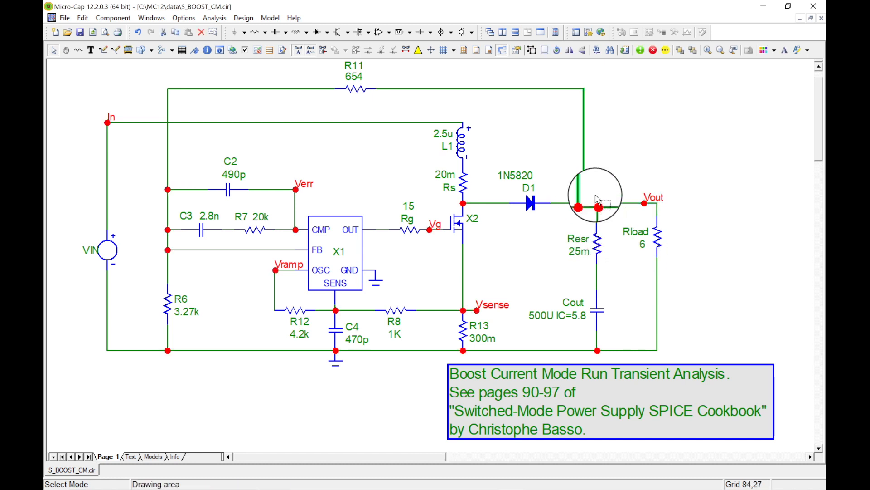
{"action": "left_click_drag", "start_coordinate": [587, 161], "coordinate": [603, 221]}
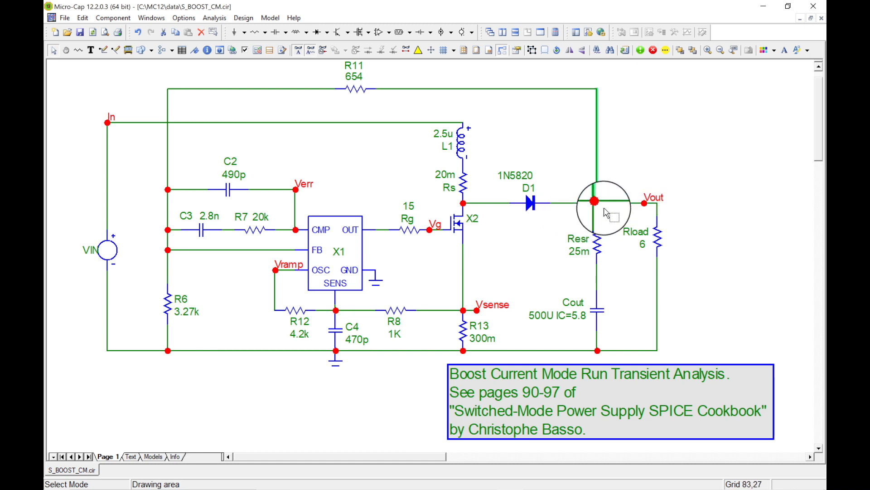
{"action": "left_click", "coordinate": [597, 154]}
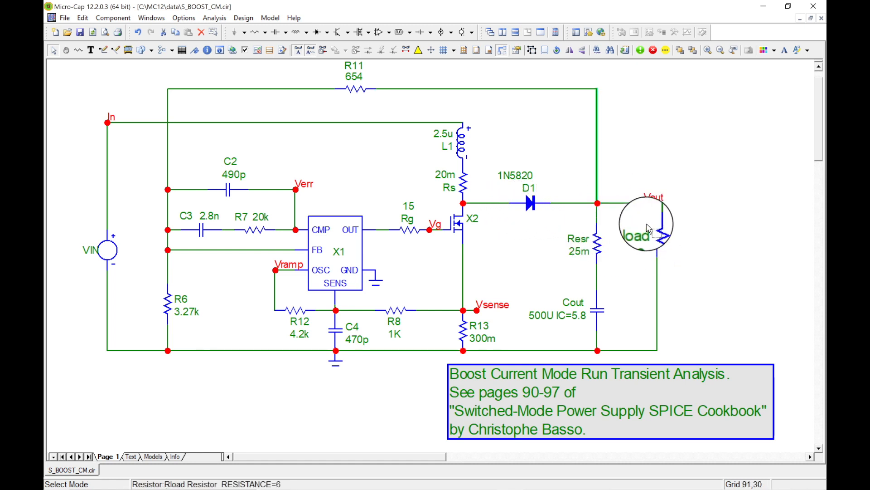
{"action": "left_click_drag", "start_coordinate": [601, 178], "coordinate": [590, 177]}
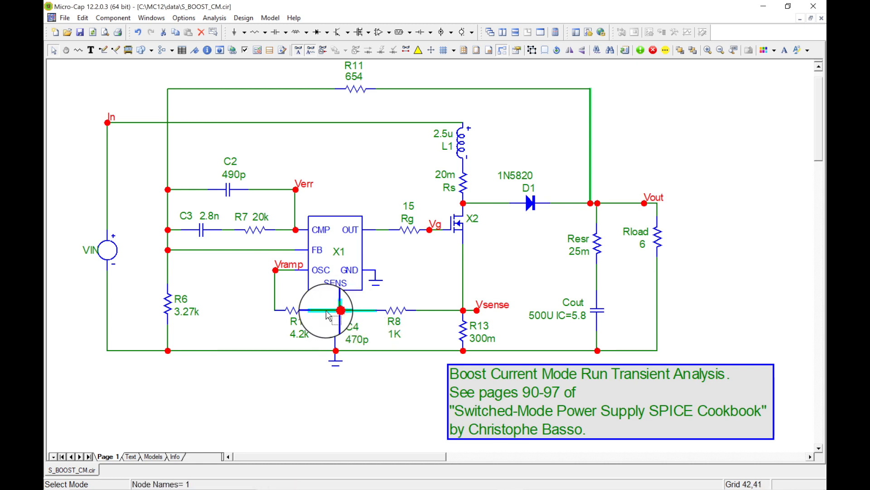
Try to move the wire between R12 and C4 up to a separate junction below the SENS pin.
{"action": "left_click", "coordinate": [323, 306]}
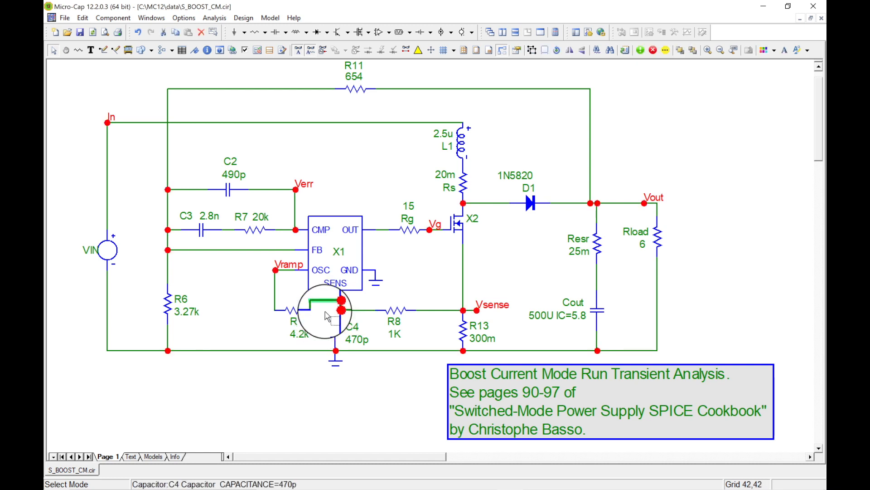
{"action": "left_click", "coordinate": [329, 309]}
{"action": "left_click_drag", "start_coordinate": [330, 310], "coordinate": [330, 315]}
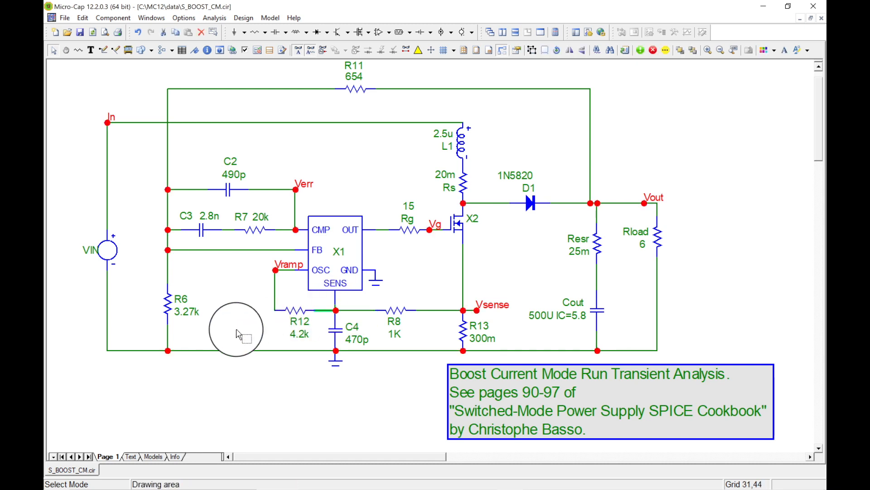
Move the lower part of the circuit, including R6, C4, R13, Cout, the ground rail and the text note, down two grid units.
{"action": "left_click_drag", "start_coordinate": [91, 321], "coordinate": [710, 372]}
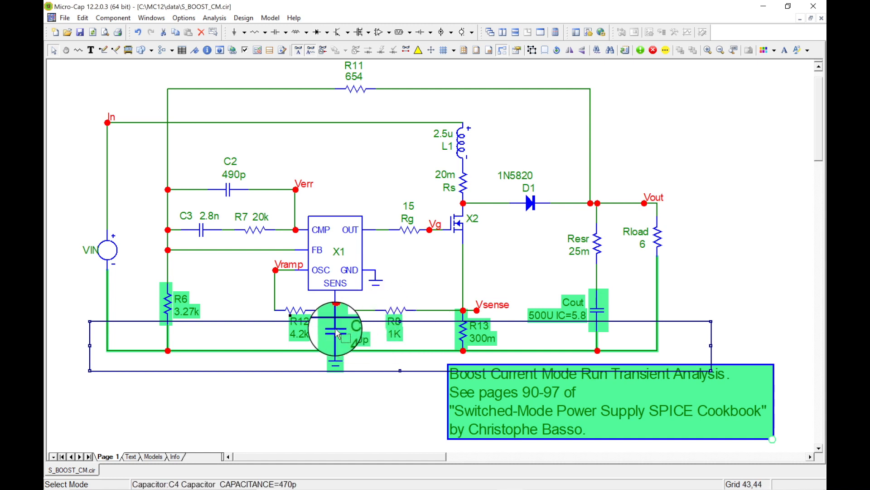
{"action": "left_click_drag", "start_coordinate": [337, 334], "coordinate": [337, 347]}
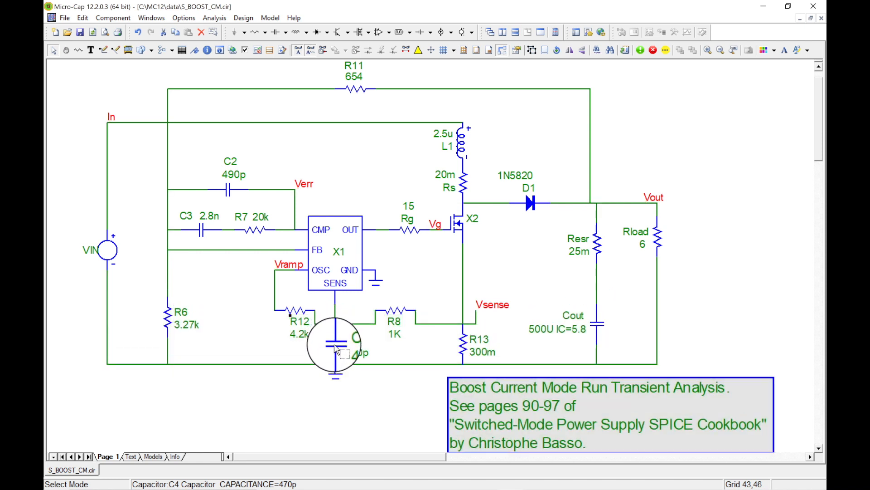
{"action": "left_click_drag", "start_coordinate": [335, 346], "coordinate": [335, 342]}
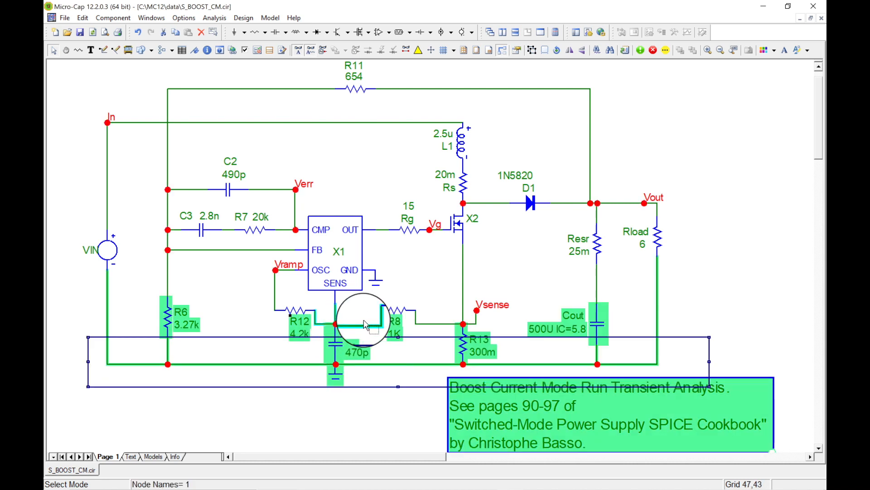
Lower R8 in line with the tops of C4 and R13, and move the ground symbol to the rail's corner below VIN.
{"action": "left_click", "coordinate": [404, 292]}
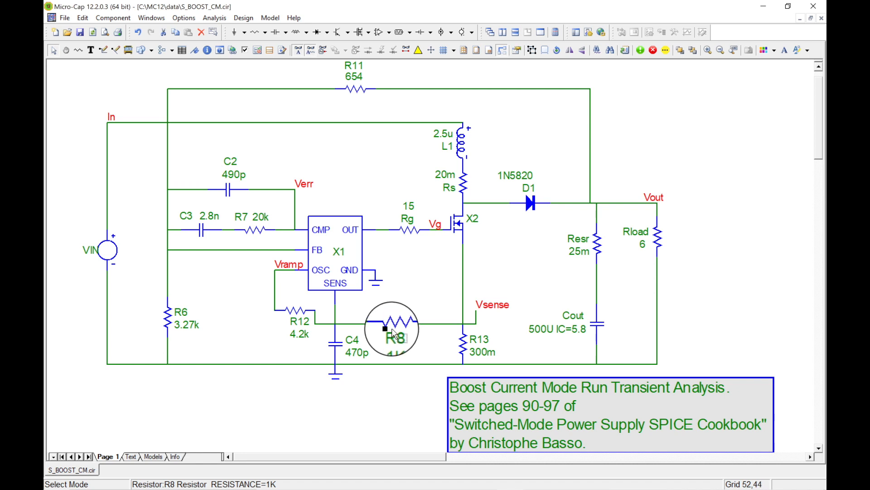
{"action": "left_click", "coordinate": [394, 334]}
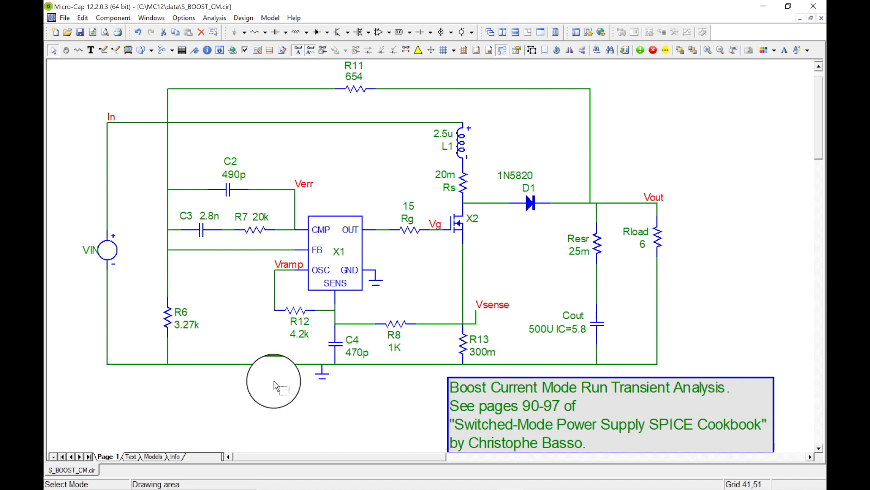
{"action": "left_click_drag", "start_coordinate": [322, 372], "coordinate": [111, 379]}
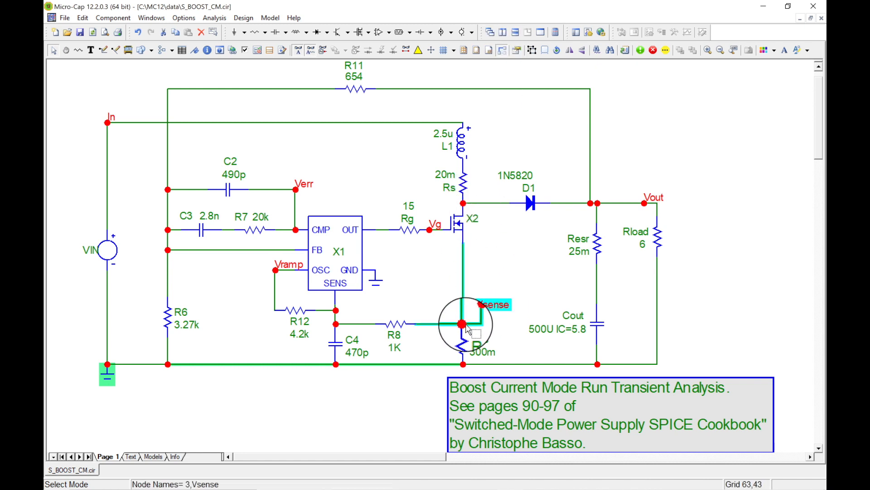
Move the Vsense label and its wire stub up and right so they join the X2 source line above R13.
{"action": "left_click_drag", "start_coordinate": [473, 287], "coordinate": [524, 331]}
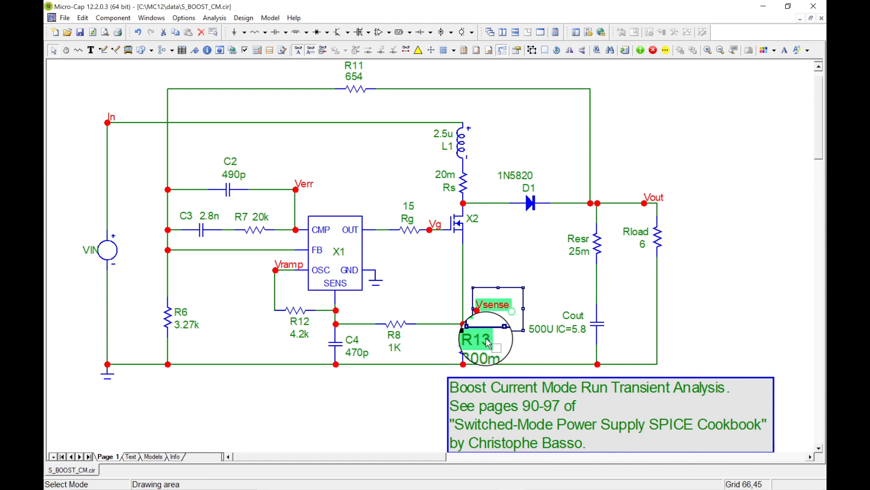
{"action": "left_click", "coordinate": [480, 312]}
{"action": "left_click_drag", "start_coordinate": [480, 312], "coordinate": [501, 287]}
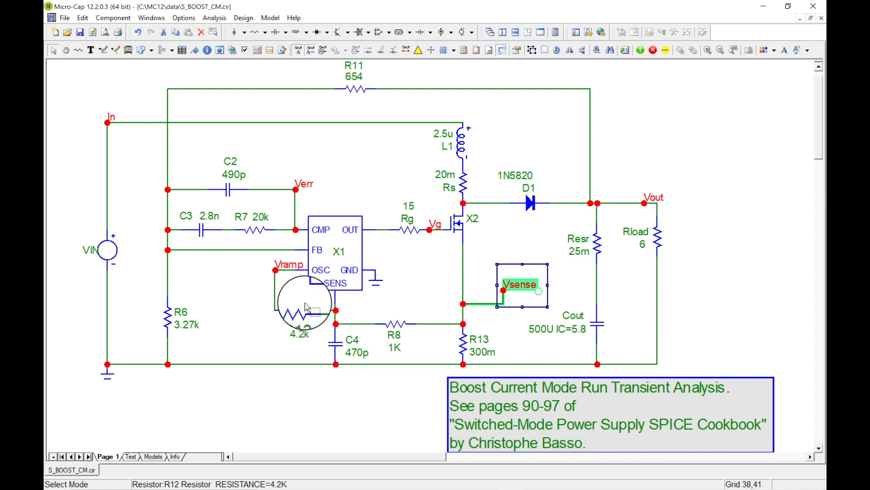
Shift the VIN label left so it no longer overlaps the voltage source symbol.
{"action": "left_click", "coordinate": [93, 256]}
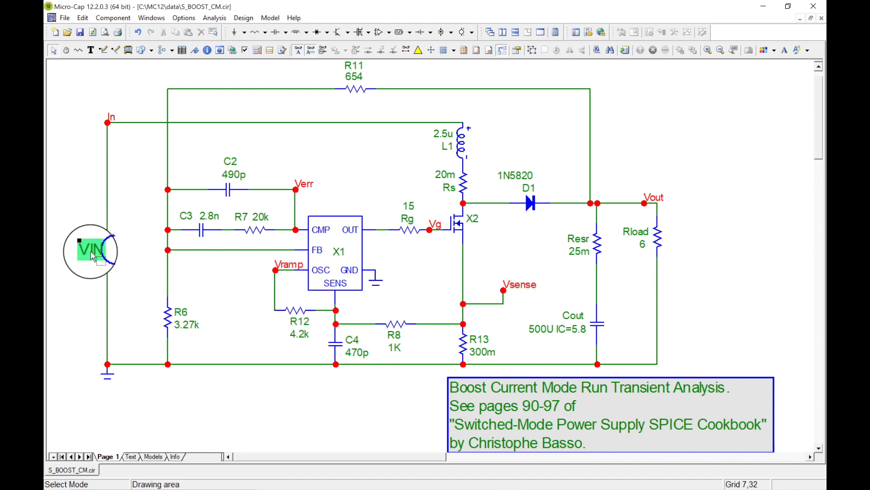
{"action": "left_click_drag", "start_coordinate": [90, 252], "coordinate": [86, 252]}
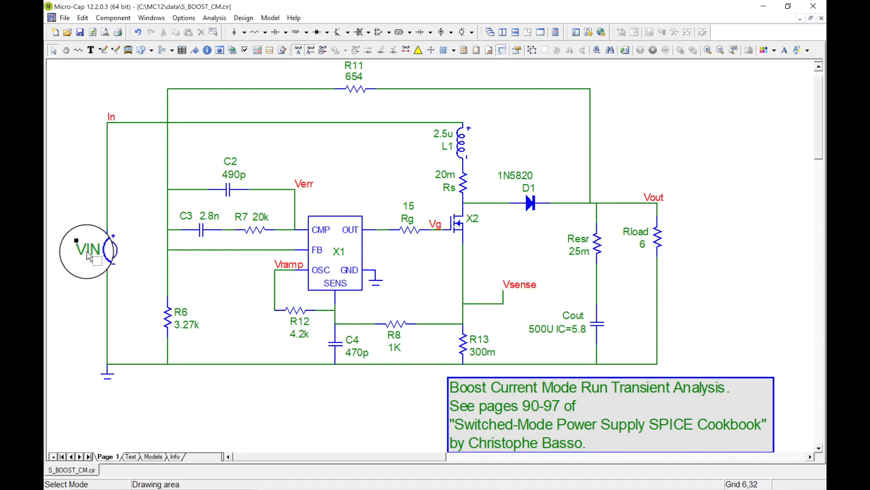
{"action": "left_click", "coordinate": [88, 257]}
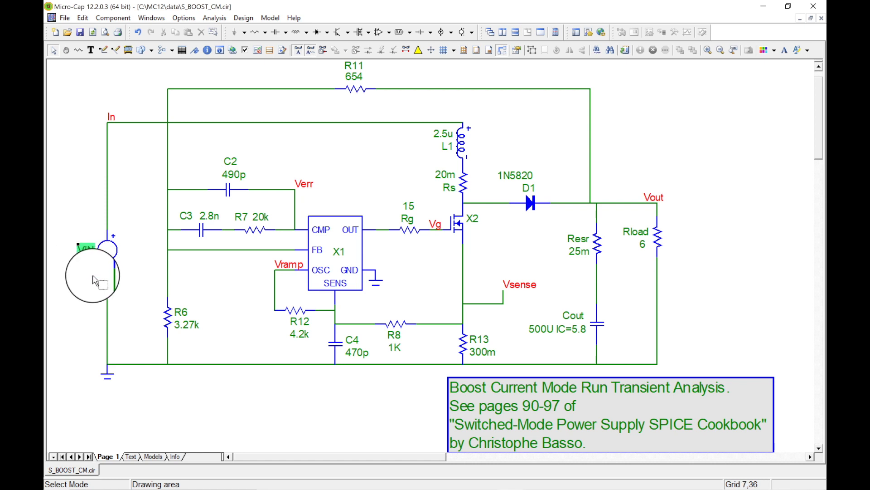
{"action": "left_click", "coordinate": [84, 292]}
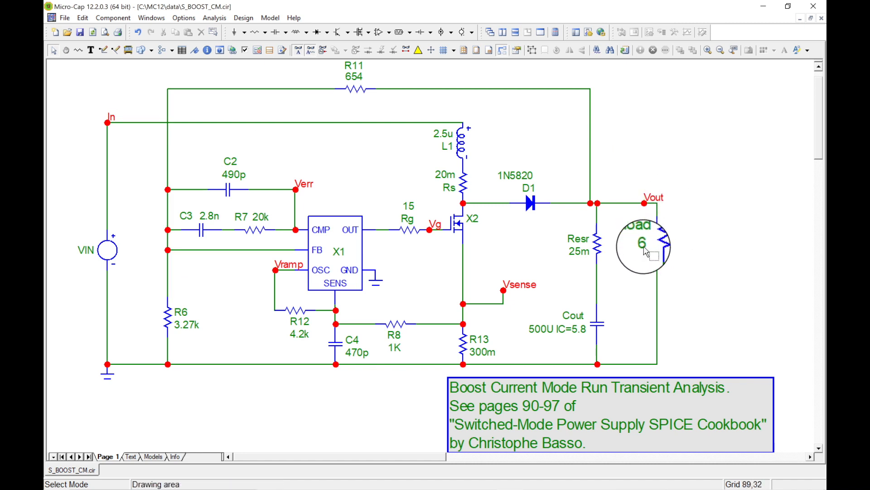
{"action": "left_click", "coordinate": [660, 203]}
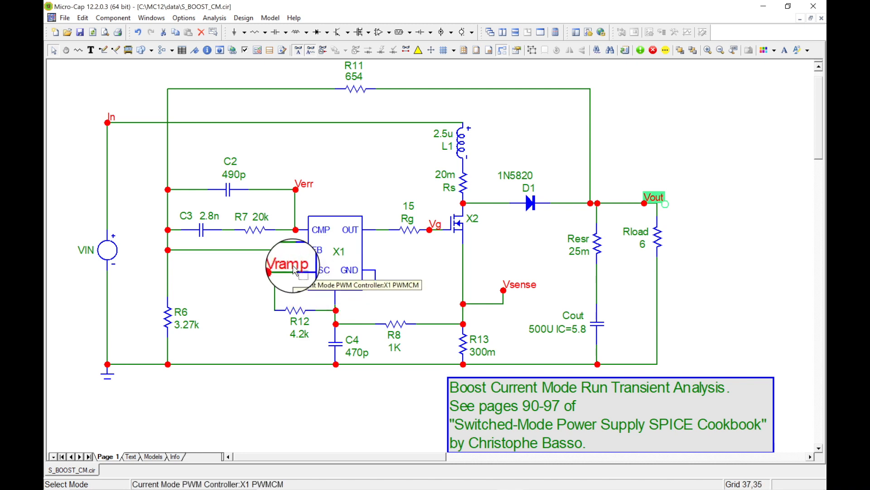
Lower controller X1 by one grid unit and place the Vramp label on a horizontal wire stub left of the OSC junction.
{"action": "left_click_drag", "start_coordinate": [295, 271], "coordinate": [296, 278]}
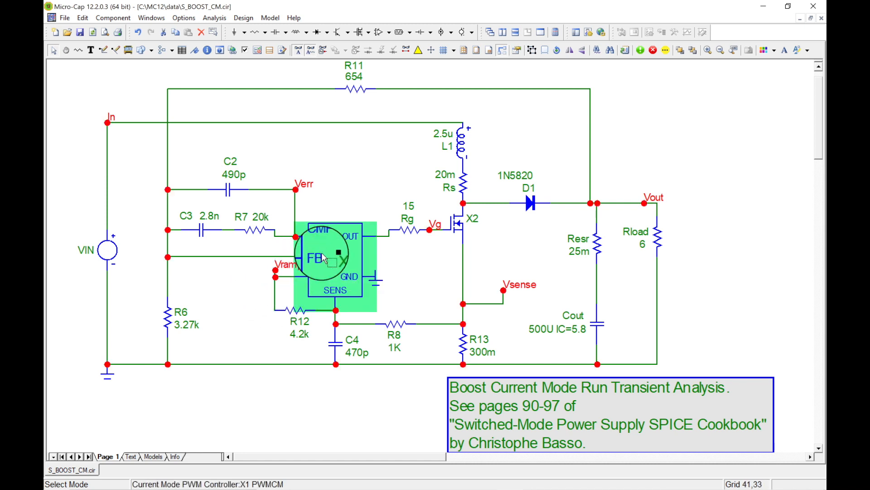
{"action": "left_click", "coordinate": [266, 269]}
{"action": "left_click", "coordinate": [285, 266]}
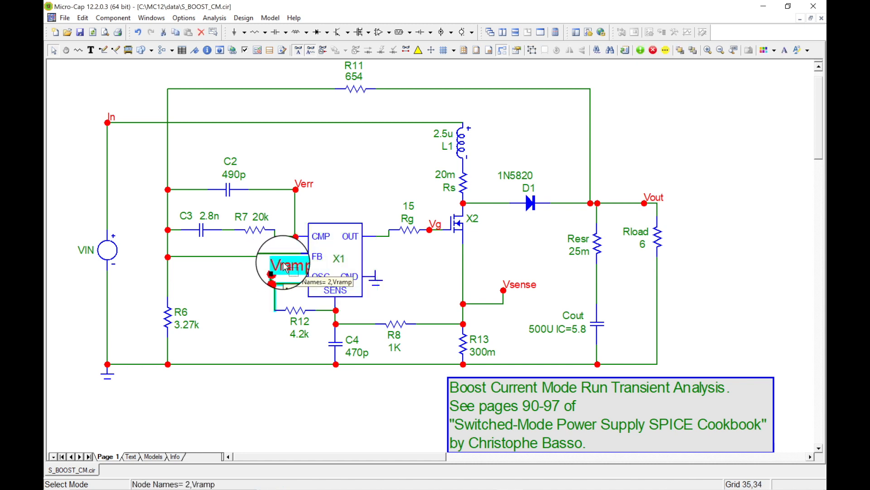
{"action": "mouse_move", "coordinate": [285, 268]}
{"action": "left_mouse_down"}
{"action": "mouse_move", "coordinate": [252, 268]}
{"action": "mouse_move", "coordinate": [252, 277]}
{"action": "left_mouse_up"}
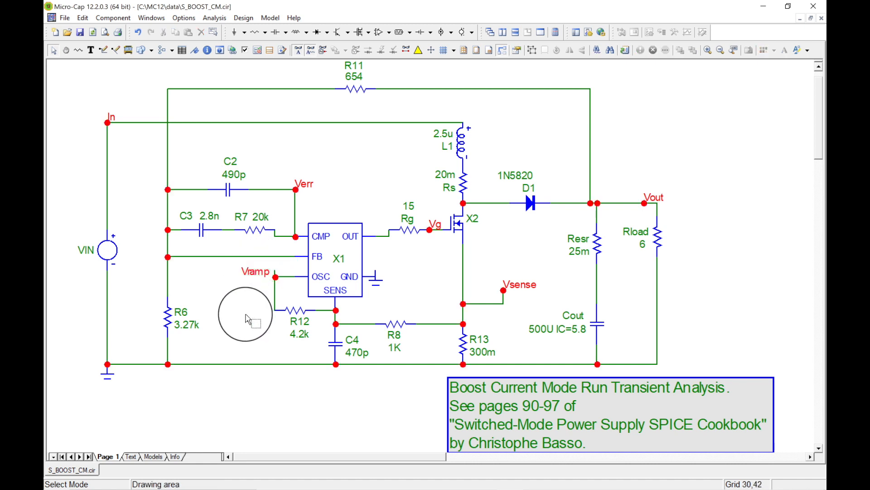
{"action": "left_click", "coordinate": [275, 275]}
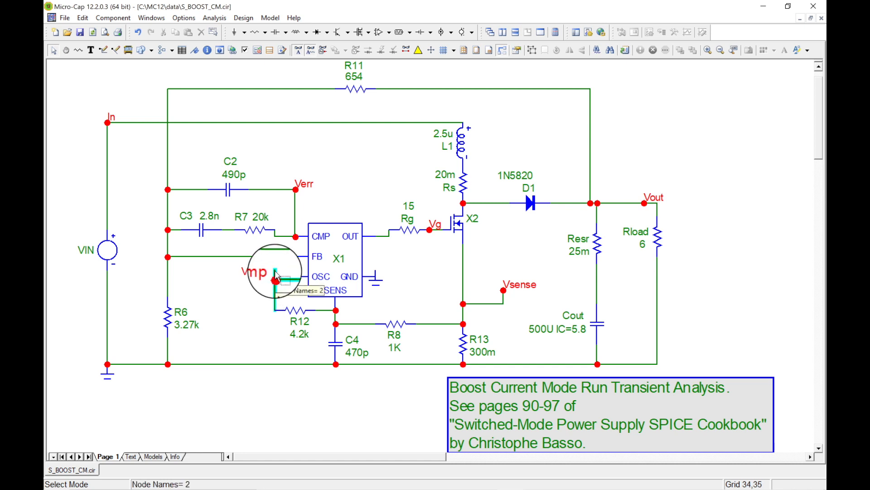
{"action": "mouse_move", "coordinate": [272, 277]}
{"action": "left_mouse_down"}
{"action": "mouse_move", "coordinate": [250, 288]}
{"action": "mouse_move", "coordinate": [238, 274]}
{"action": "mouse_move", "coordinate": [236, 281]}
{"action": "left_mouse_up"}
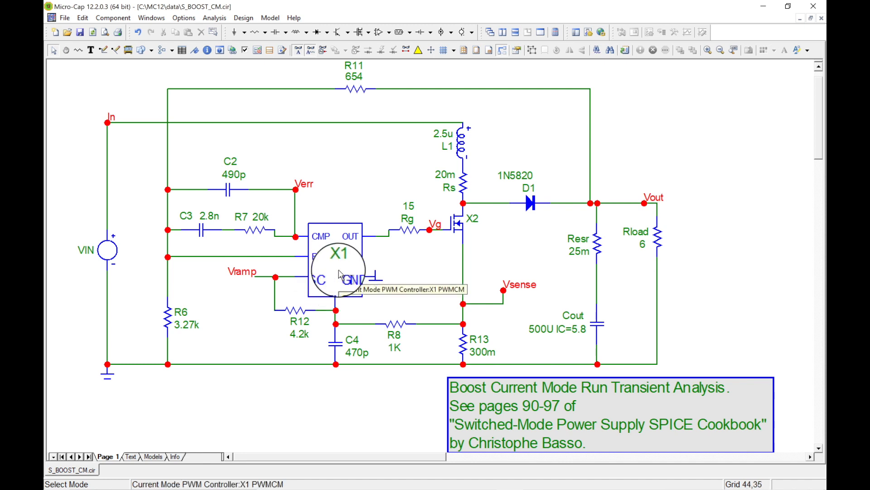
Raise controller X1 and resistor R12 by one grid unit so the CMP pin lines up with R7 and OUT with Rg.
{"action": "left_click_drag", "start_coordinate": [341, 275], "coordinate": [341, 260]}
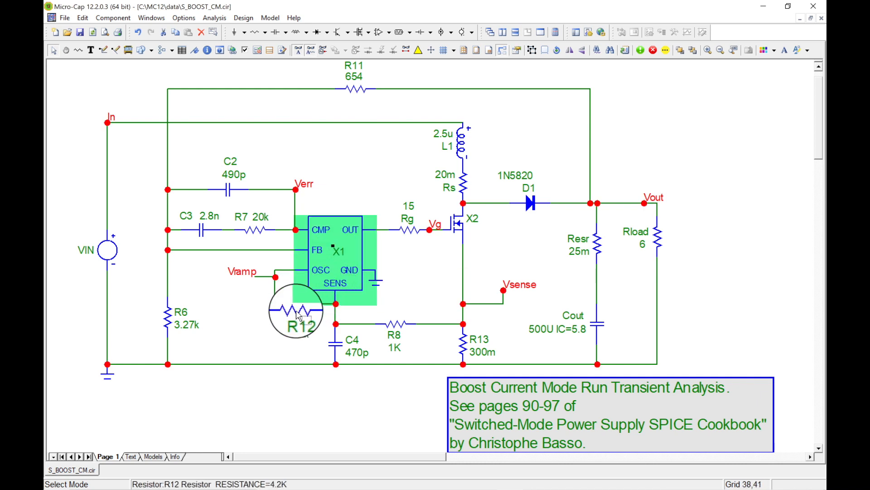
{"action": "left_click", "coordinate": [299, 316]}
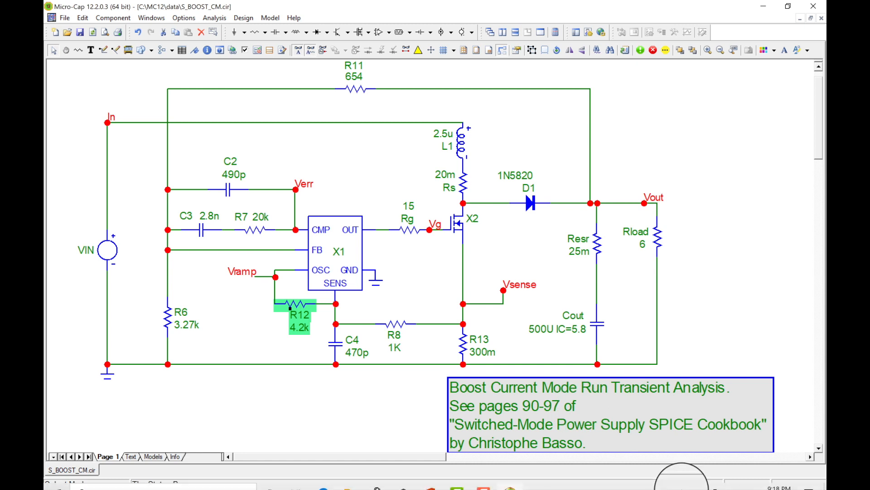
Open the properties of capacitor Cout to view its capacitance and initial condition, and close them without changes.
{"action": "mouse_move", "coordinate": [681, 488]}
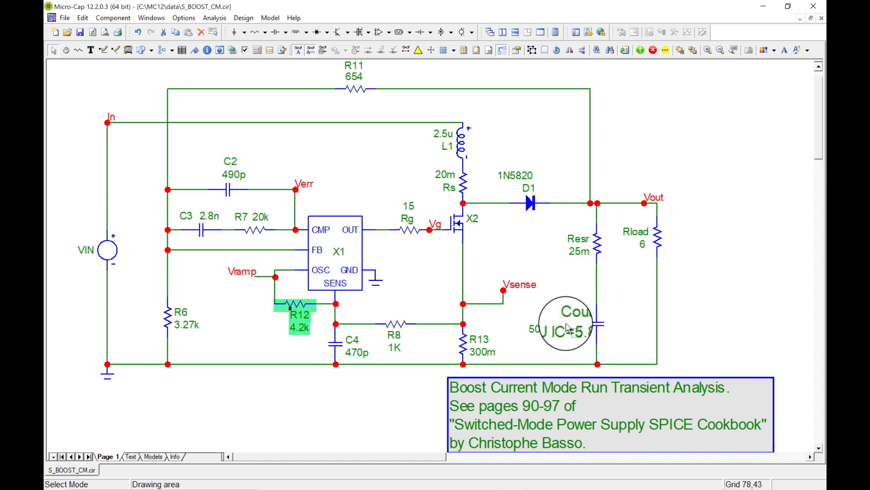
{"action": "double_click", "coordinate": [601, 330]}
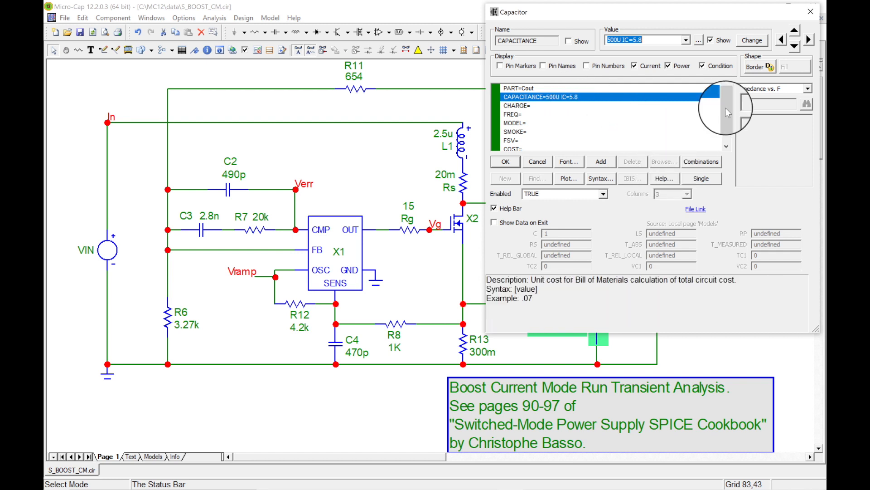
{"action": "left_click", "coordinate": [810, 10]}
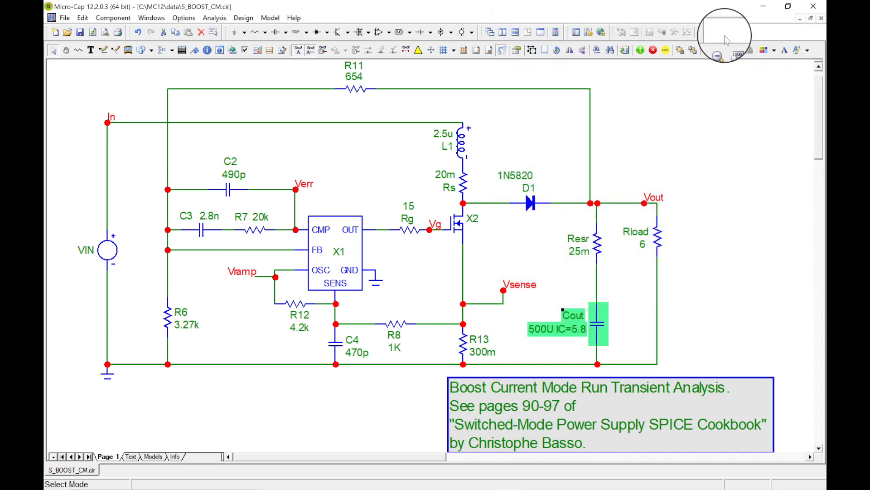
{"action": "left_click", "coordinate": [383, 392]}
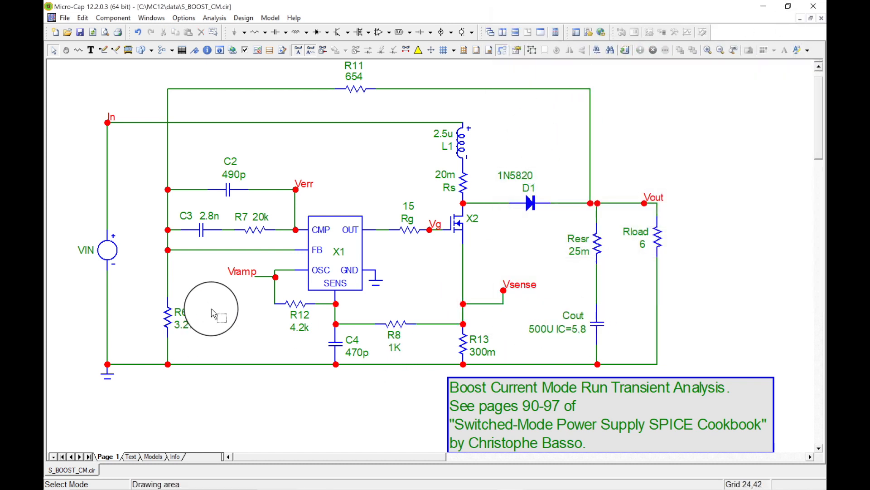
Open X1's properties and examine the pin list and header comments of the PWMCM subcircuit text.
{"action": "double_click", "coordinate": [354, 255]}
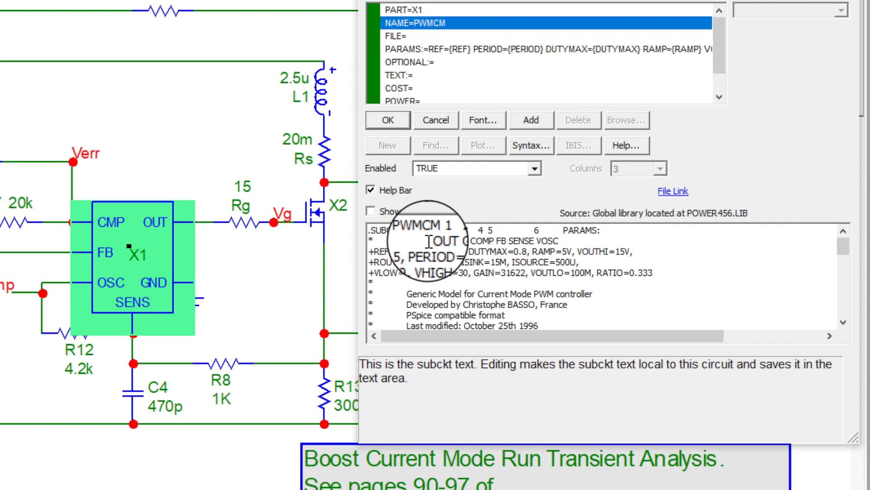
{"action": "left_click_drag", "start_coordinate": [438, 230], "coordinate": [543, 228]}
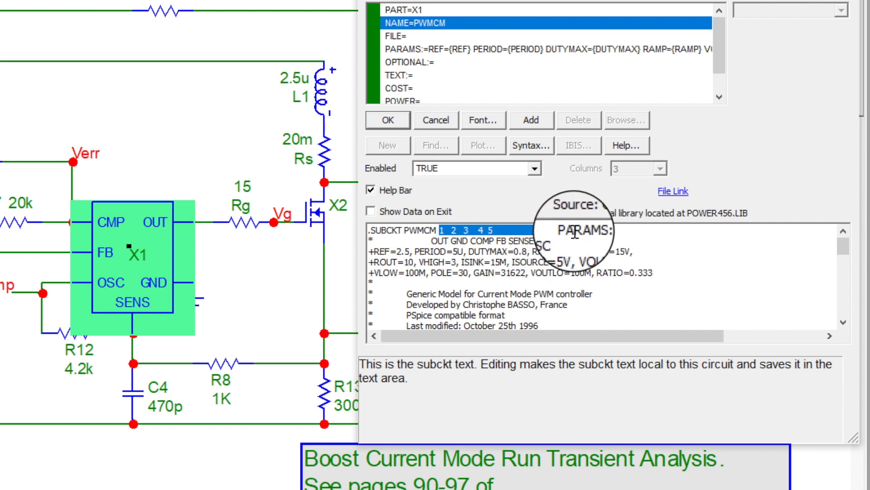
{"action": "double_click", "coordinate": [598, 233]}
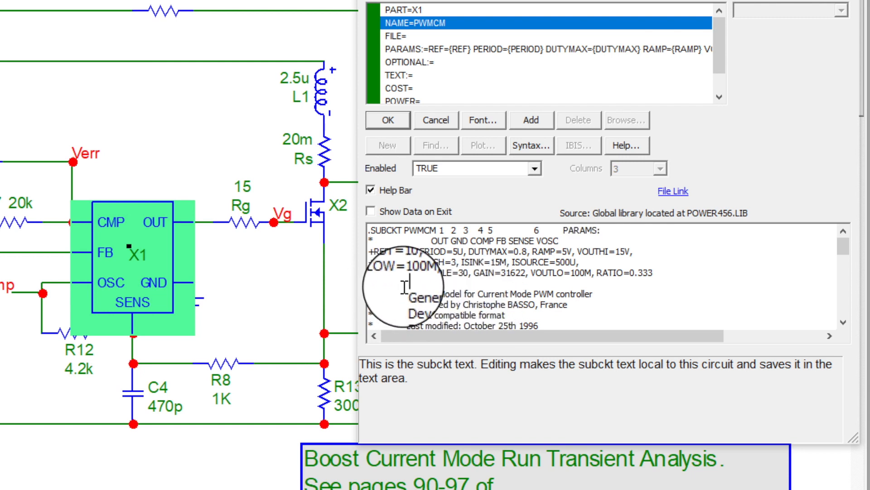
{"action": "left_click_drag", "start_coordinate": [408, 282], "coordinate": [553, 314]}
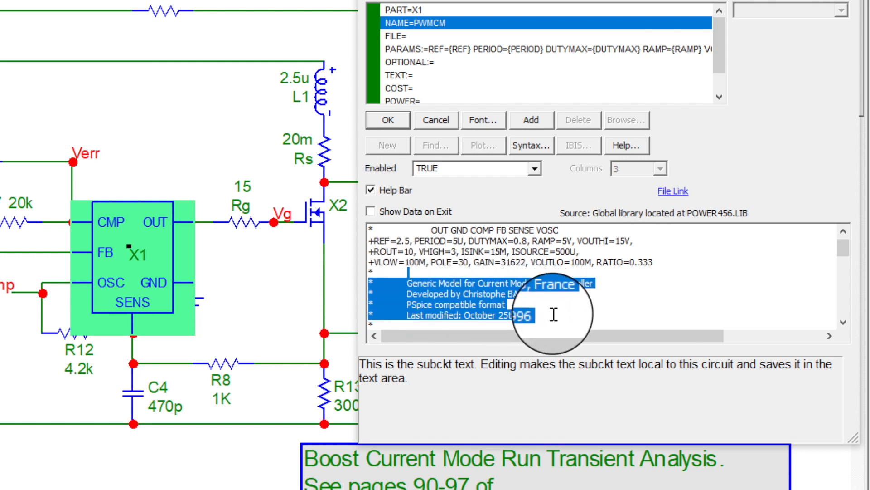
{"action": "left_click", "coordinate": [554, 314]}
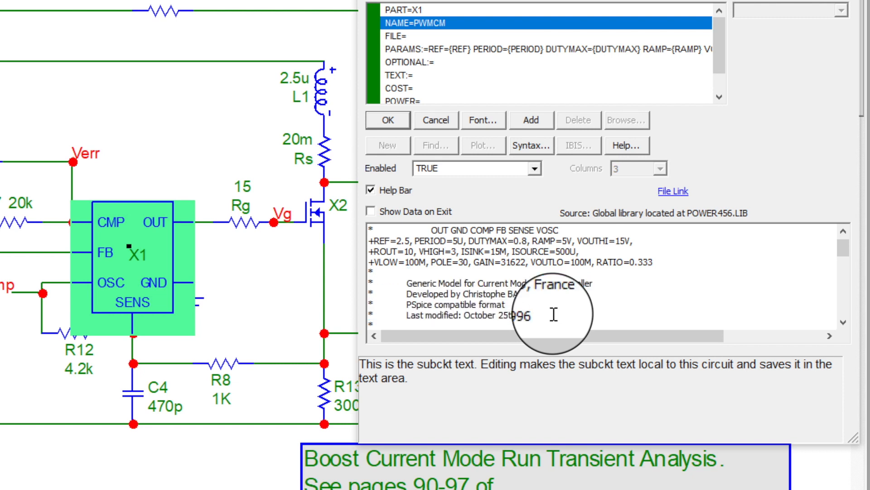
Read through the PWMCM parameter descriptions and netlist, and close X1's properties without changes.
{"action": "scroll", "coordinate": [554, 314], "scroll_direction": "right", "scroll_amount": 1}
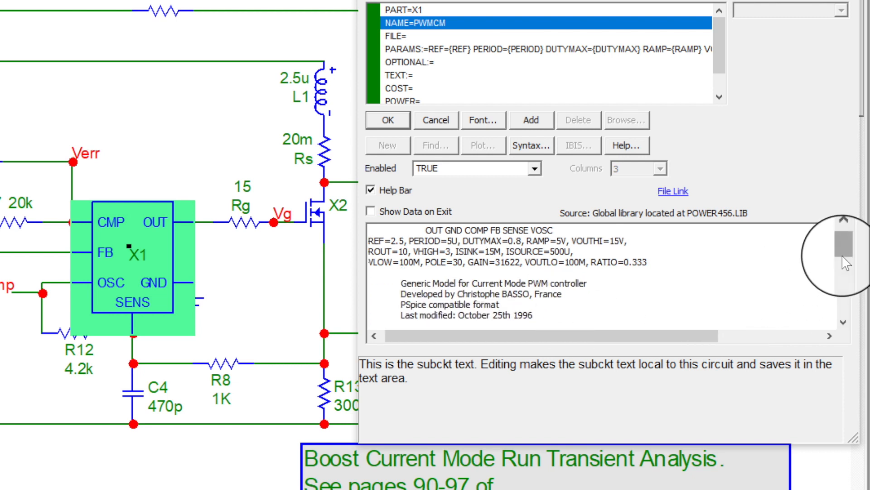
{"action": "left_click_drag", "start_coordinate": [843, 258], "coordinate": [843, 283]}
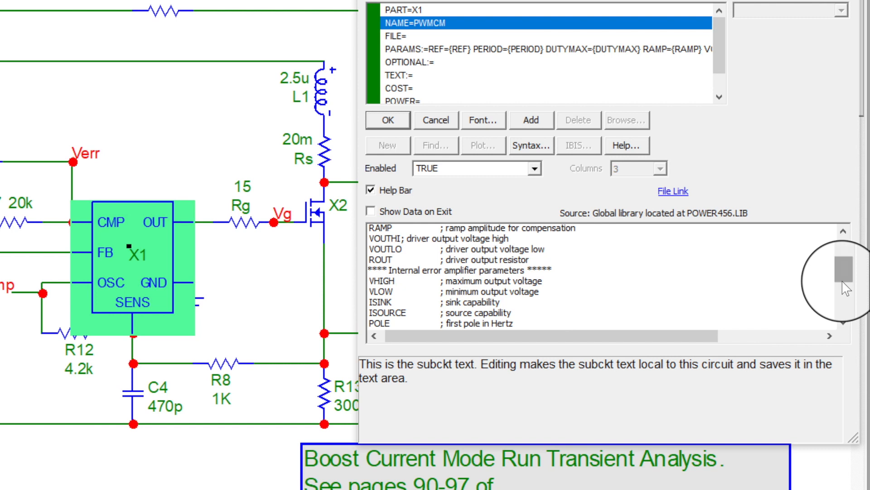
{"action": "left_click_drag", "start_coordinate": [651, 338], "coordinate": [522, 345]}
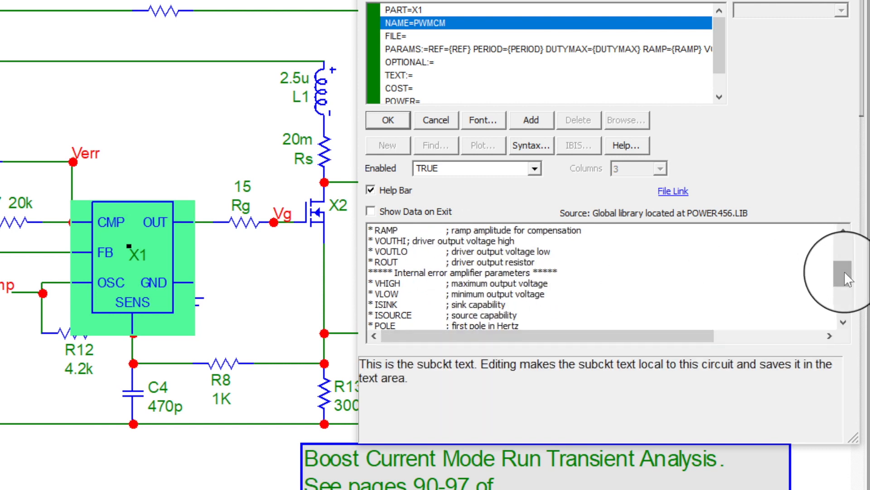
{"action": "left_click_drag", "start_coordinate": [845, 272], "coordinate": [851, 307]}
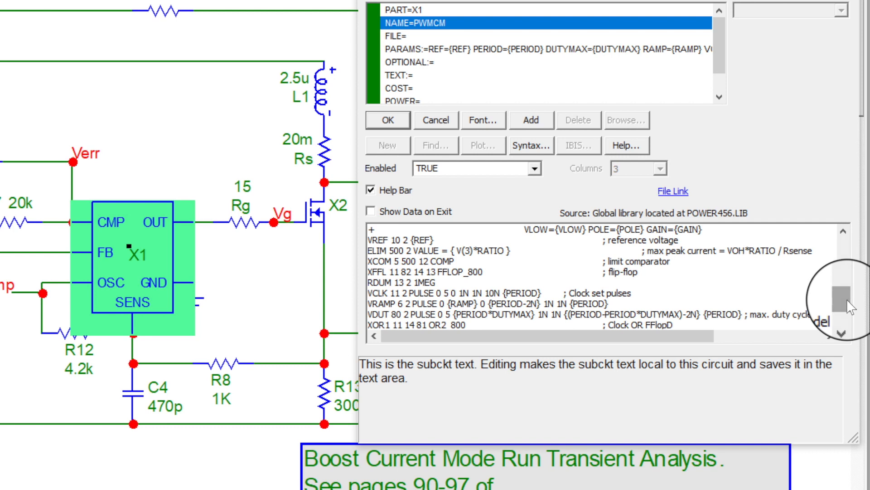
{"action": "left_click_drag", "start_coordinate": [850, 308], "coordinate": [823, 242]}
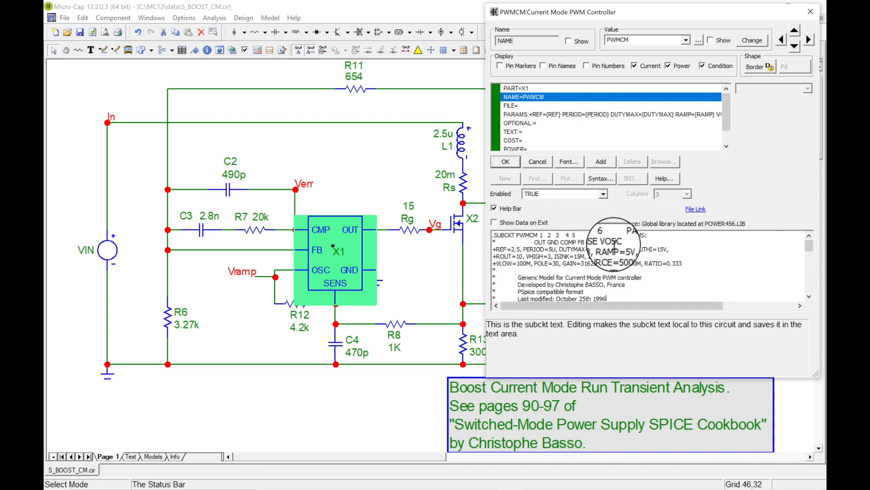
{"action": "left_click", "coordinate": [810, 19]}
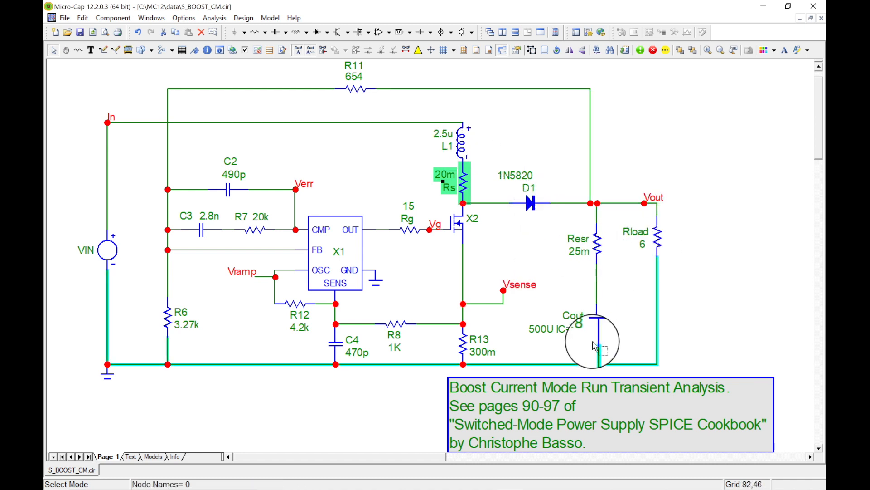
Highlight Cout, Resr, Rs and Rg in turn to review the output capacitor, series resistances and gate resistor.
{"action": "left_click", "coordinate": [599, 315]}
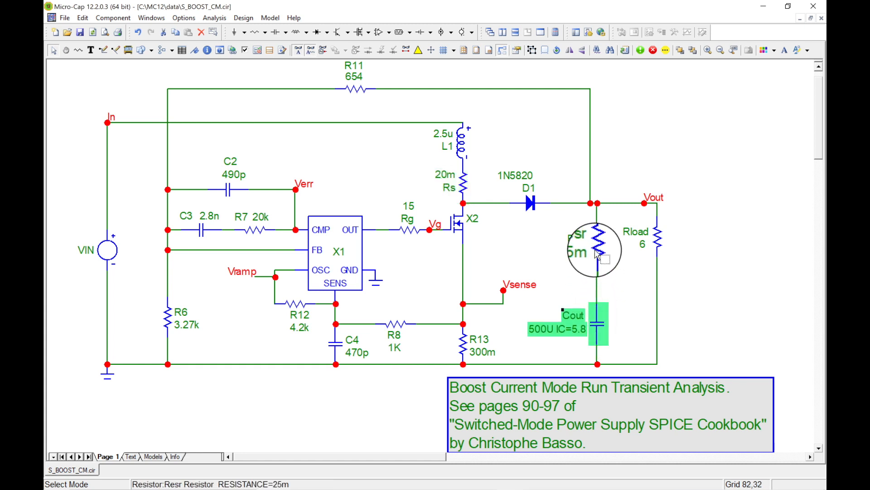
{"action": "left_click", "coordinate": [598, 254]}
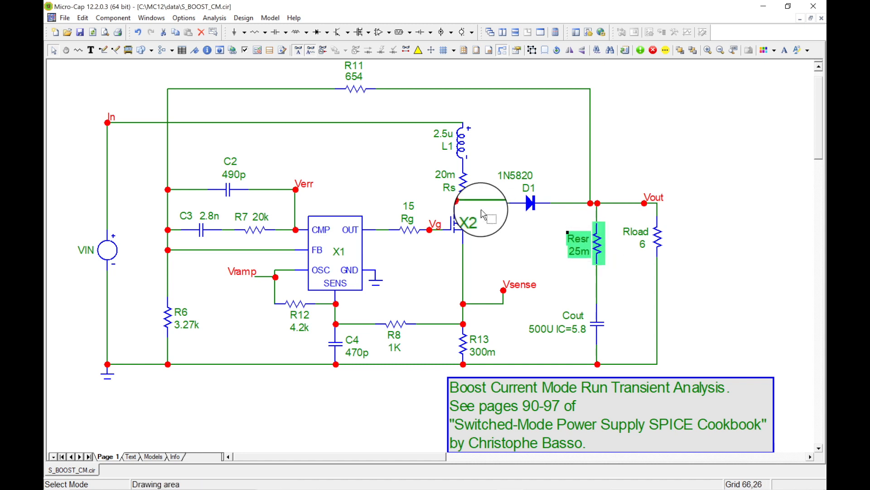
{"action": "left_click", "coordinate": [463, 187]}
{"action": "left_click", "coordinate": [465, 189]}
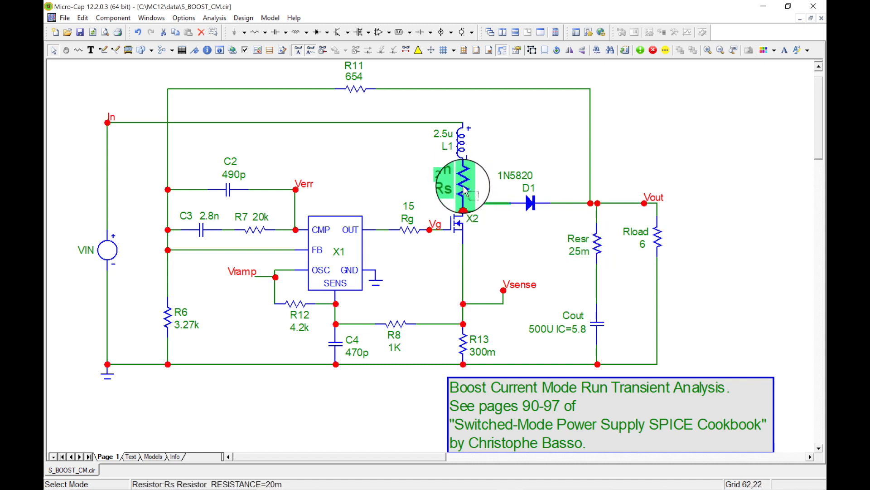
{"action": "left_click", "coordinate": [409, 234]}
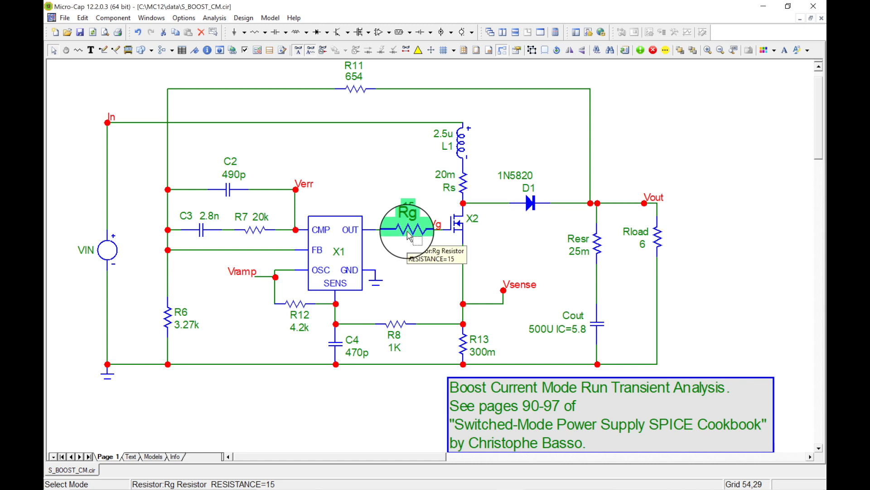
Show the model name IRF7413 beside MOSFET X2 on the schematic.
{"action": "double_click", "coordinate": [455, 229]}
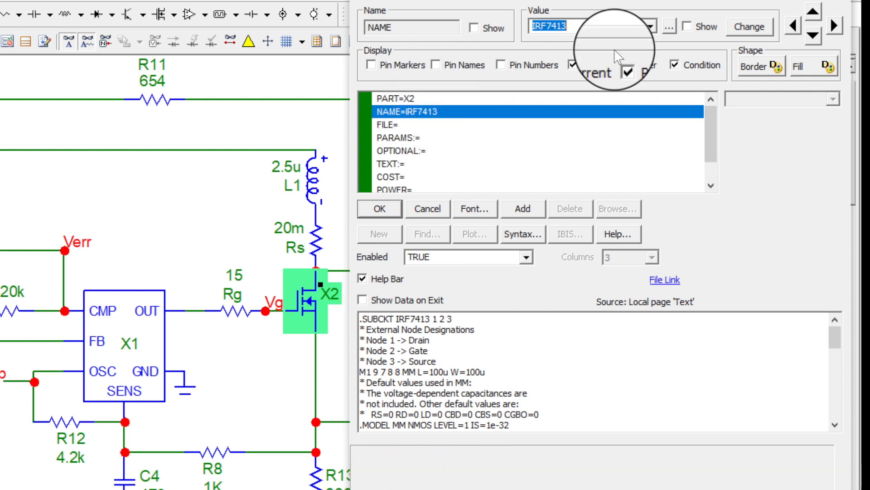
{"action": "left_click", "coordinate": [688, 25]}
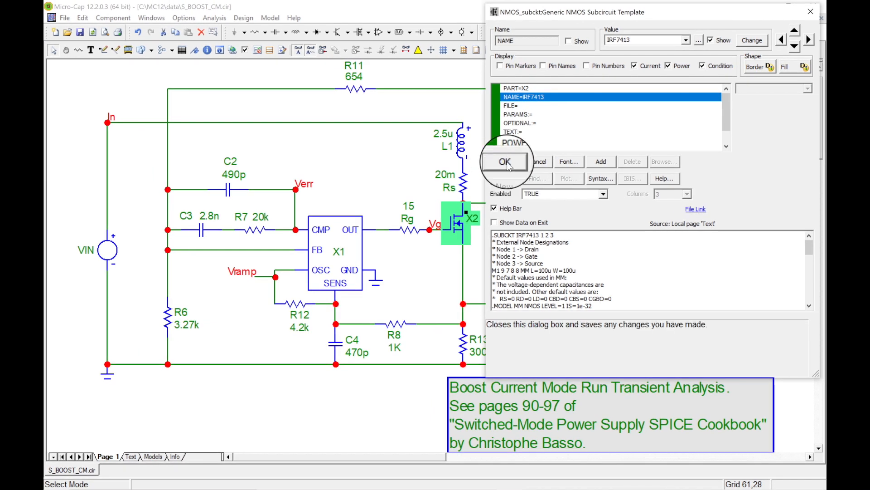
{"action": "left_click", "coordinate": [507, 163]}
{"action": "left_click", "coordinate": [433, 275]}
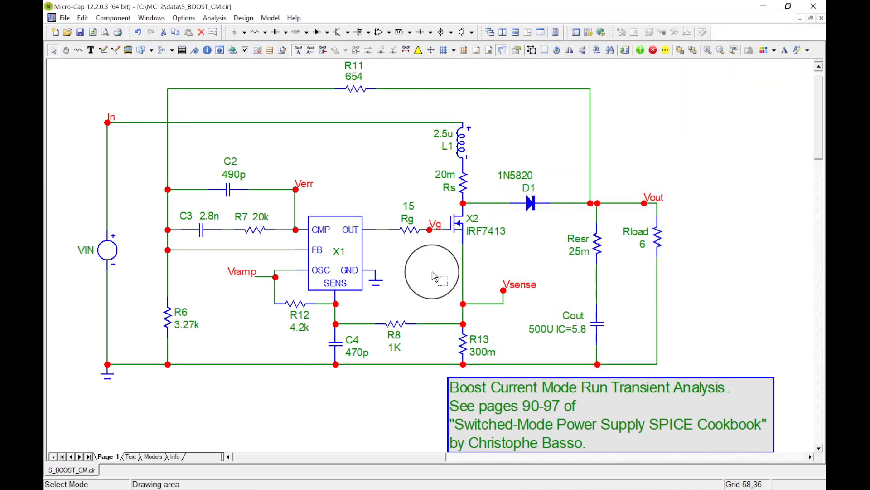
Turn on the display of pin names for controller X1 on the schematic.
{"action": "double_click", "coordinate": [355, 255]}
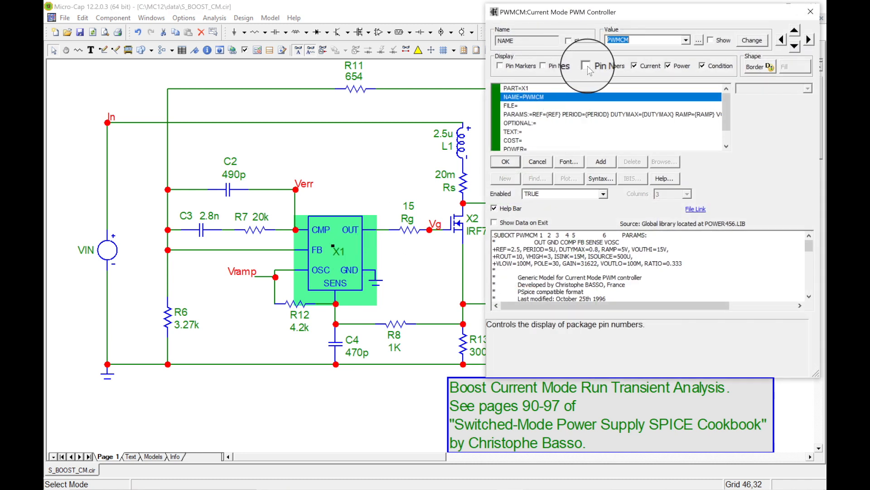
{"action": "left_click", "coordinate": [543, 66]}
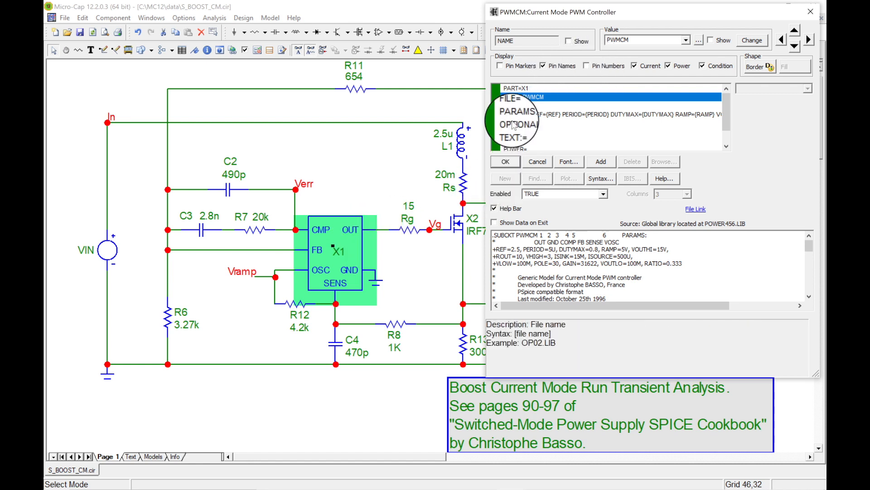
{"action": "left_click", "coordinate": [505, 162]}
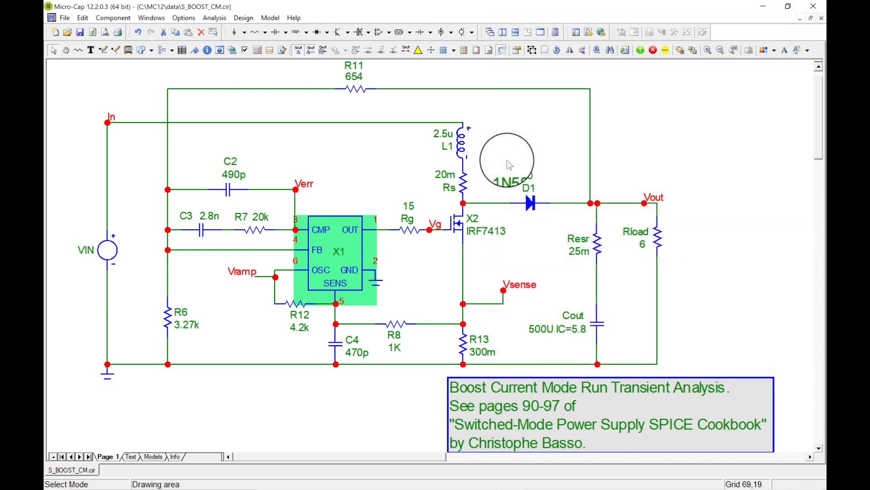
{"action": "left_click", "coordinate": [393, 275]}
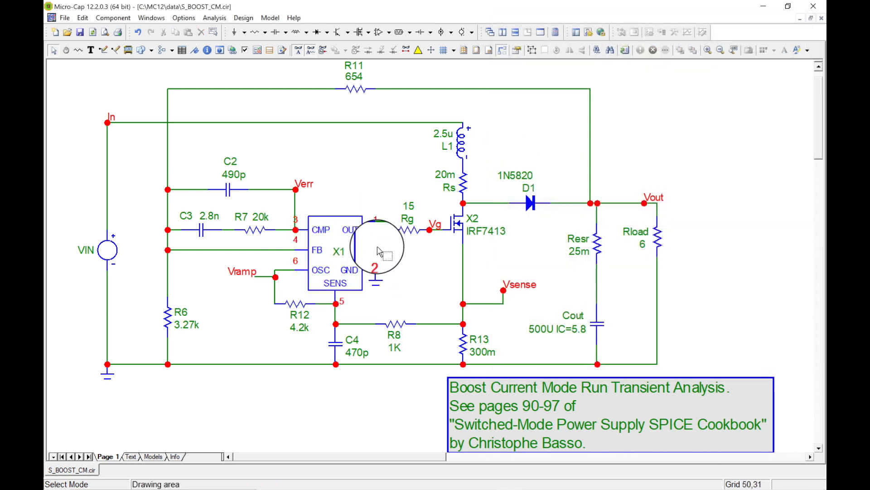
Shift the vertical wire between C2 and the CMP line left, and move the Verr label up and right on a slanted wire stub.
{"action": "left_click", "coordinate": [287, 211]}
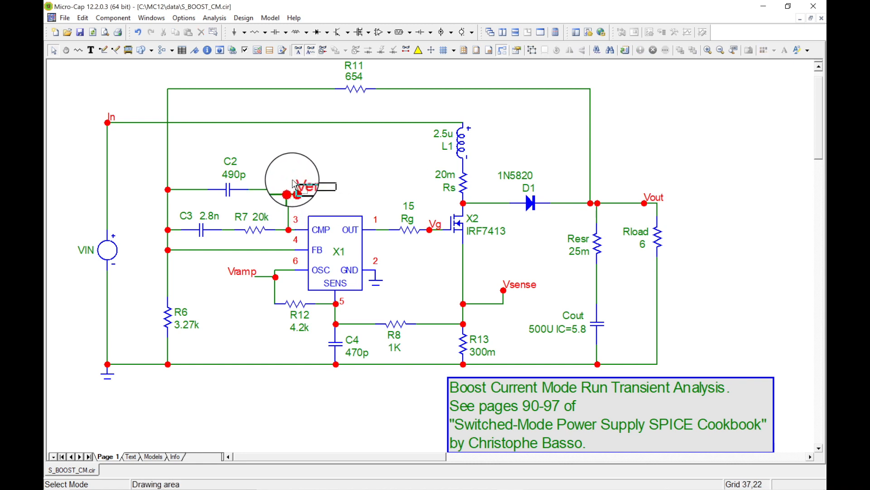
{"action": "key", "text": "ctrl+z"}
{"action": "left_click_drag", "start_coordinate": [297, 195], "coordinate": [358, 158]}
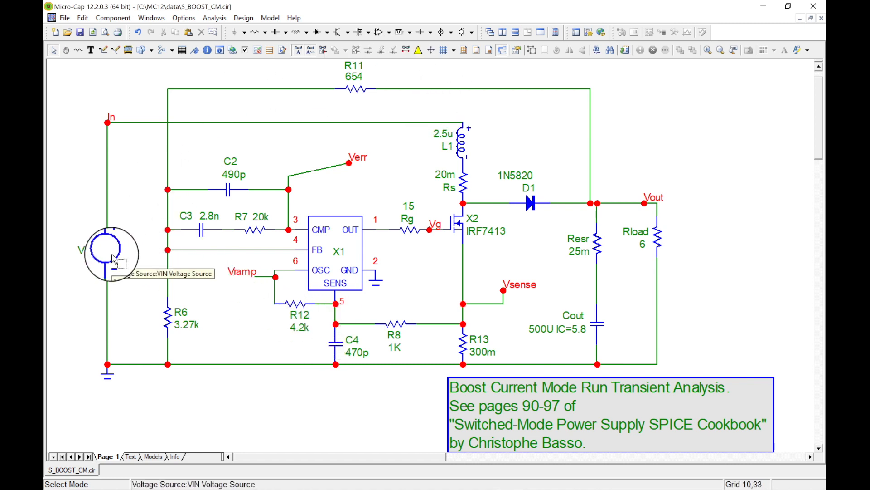
Open the properties of voltage source VIN, examine its piecewise linear (PWL) table, and close them without changes.
{"action": "double_click", "coordinate": [114, 258]}
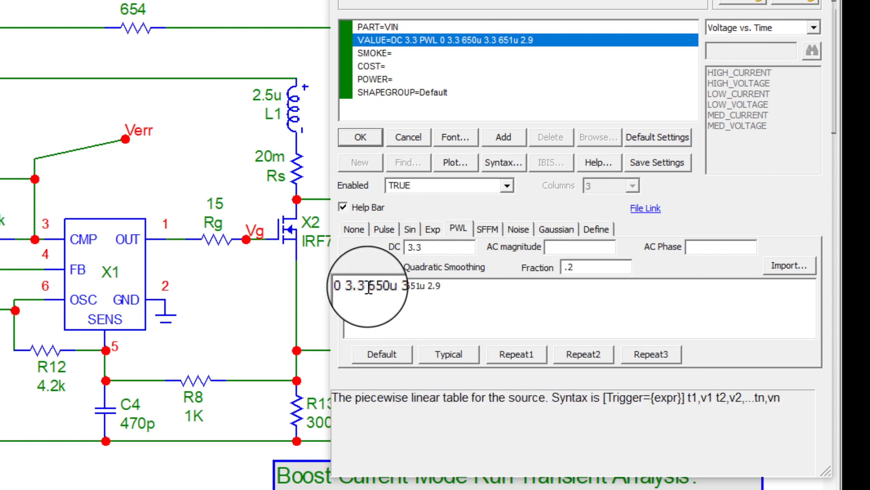
{"action": "left_click_drag", "start_coordinate": [442, 286], "coordinate": [317, 284]}
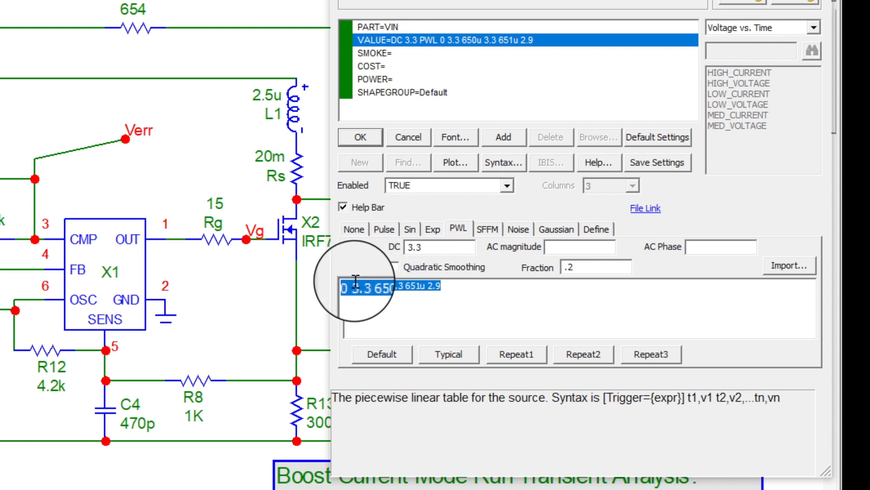
{"action": "left_click", "coordinate": [392, 310]}
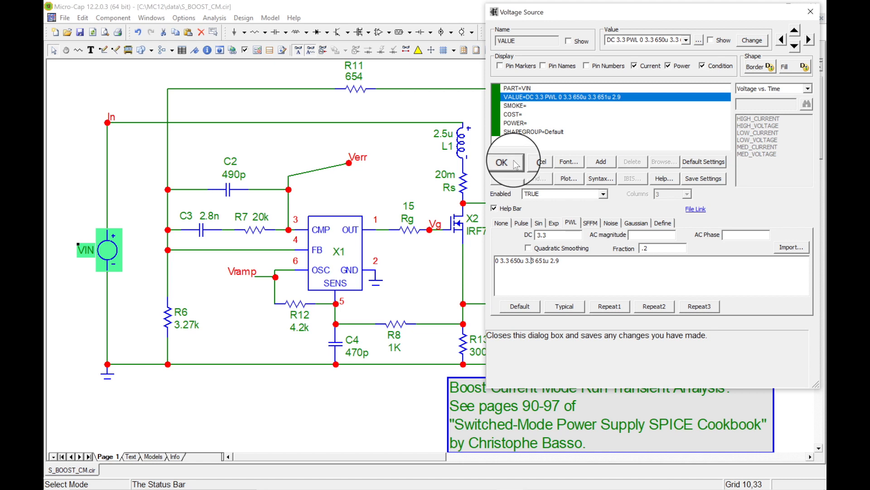
{"action": "left_click", "coordinate": [516, 163]}
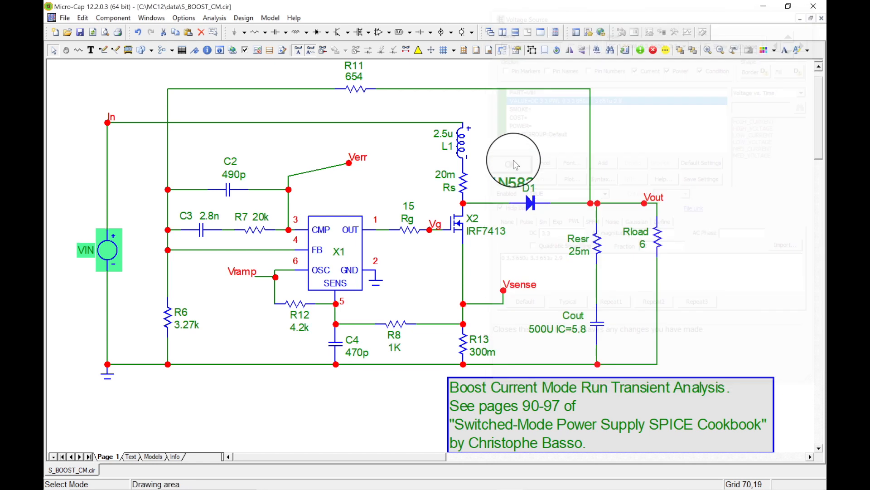
Start a Probe Transient analysis of the boost converter and plot the voltage at node In.
{"action": "left_click", "coordinate": [152, 78]}
{"action": "left_click", "coordinate": [212, 21]}
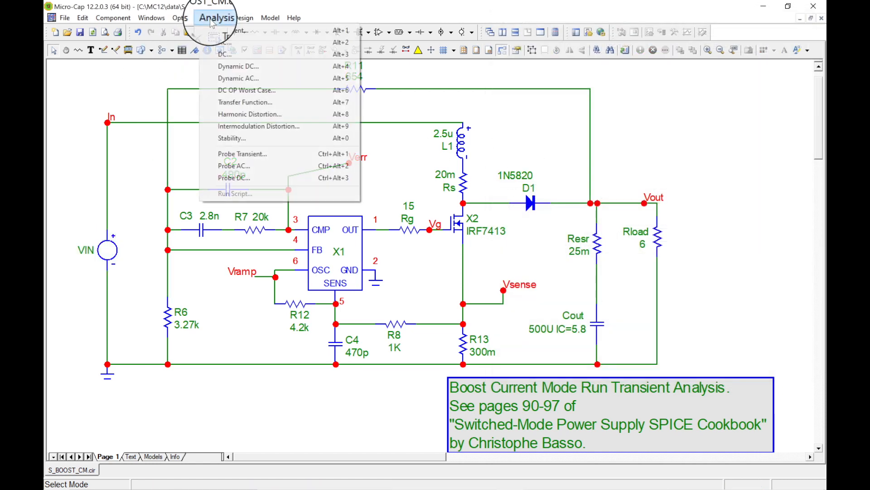
{"action": "left_click", "coordinate": [235, 159]}
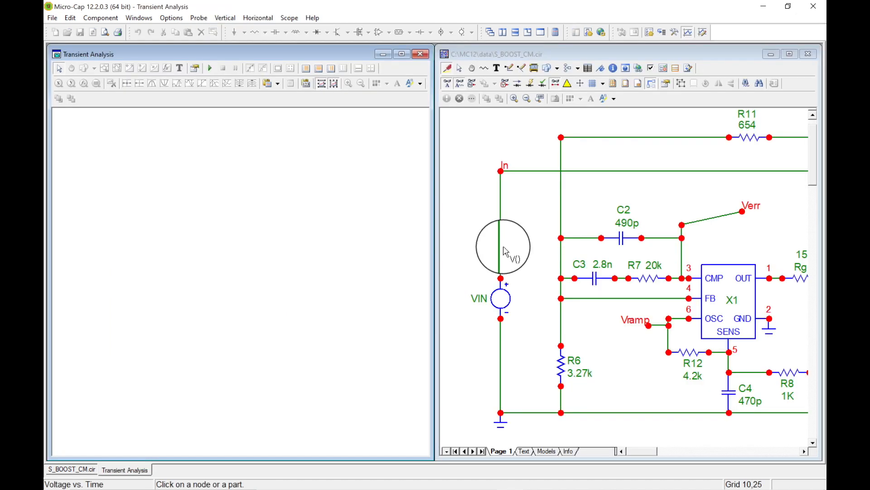
{"action": "left_click", "coordinate": [500, 247]}
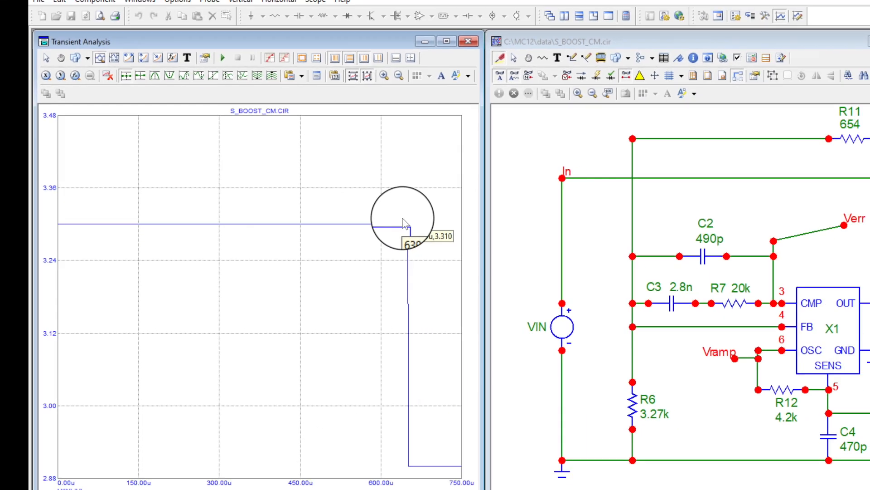
Zoom in on the falling edge of V(IN) near 650u and measure it with cursors at the start and end of the slope.
{"action": "left_click_drag", "start_coordinate": [406, 219], "coordinate": [423, 360]}
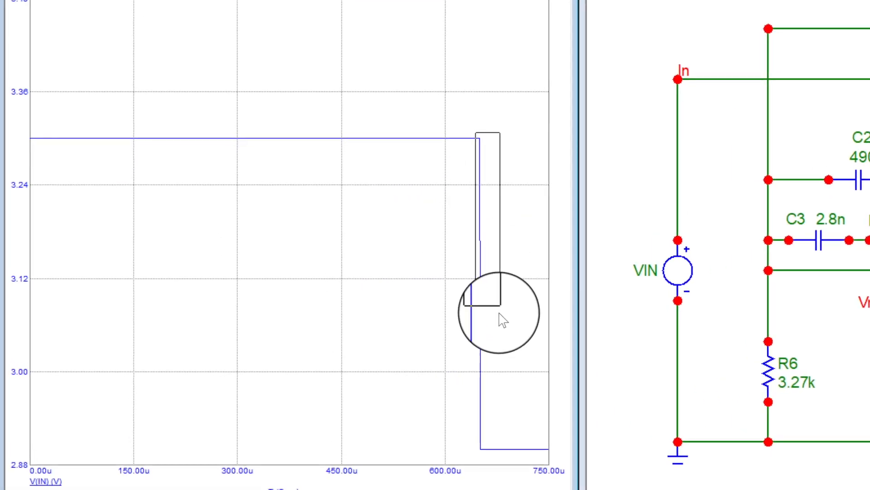
{"action": "left_click_drag", "start_coordinate": [499, 313], "coordinate": [484, 457]}
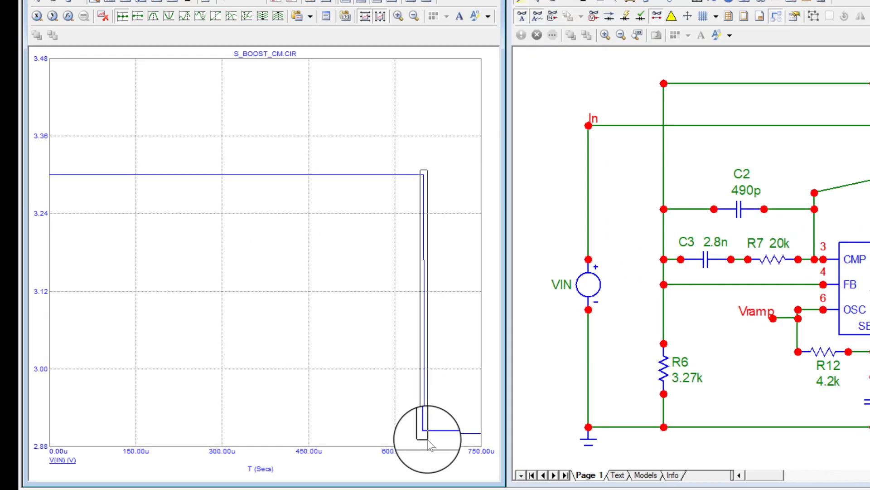
{"action": "left_click_drag", "start_coordinate": [428, 439], "coordinate": [431, 446]}
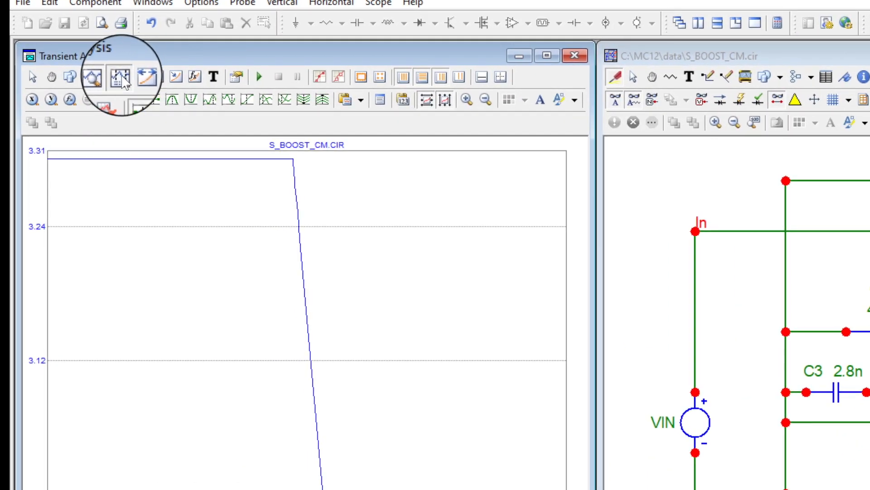
{"action": "left_click", "coordinate": [121, 78]}
{"action": "left_click_drag", "start_coordinate": [223, 204], "coordinate": [296, 205]}
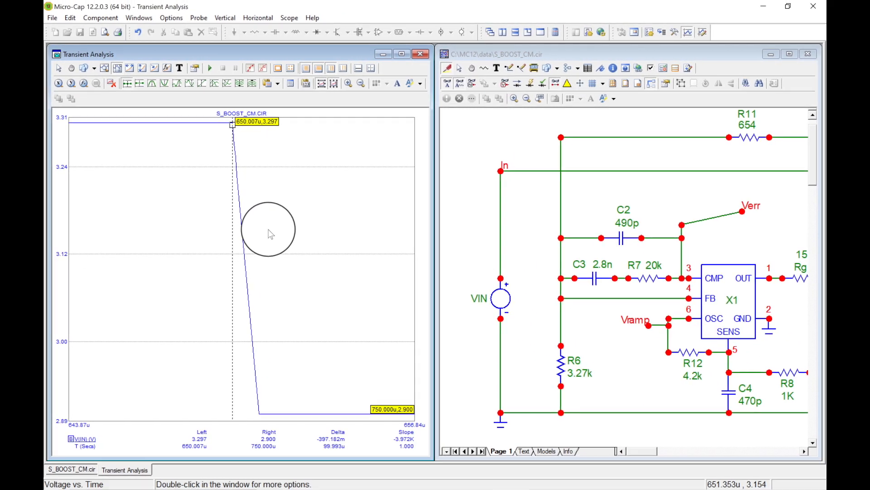
{"action": "left_click_drag", "start_coordinate": [276, 249], "coordinate": [260, 252]}
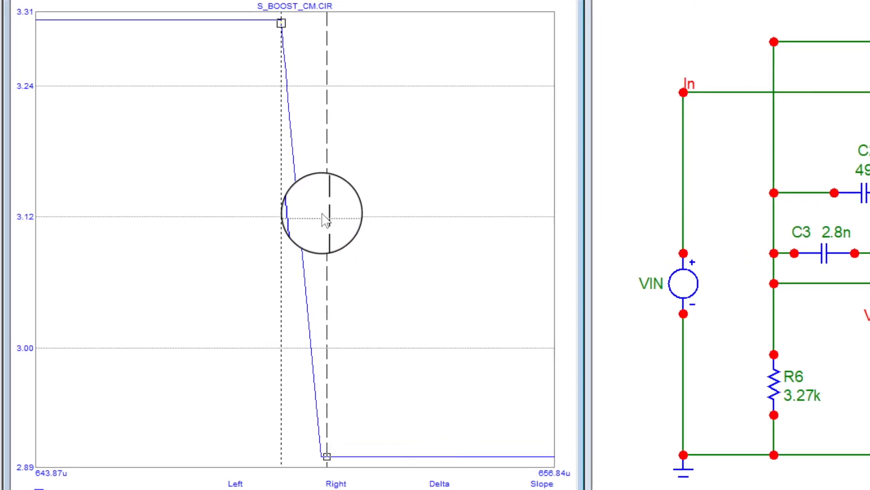
{"action": "left_click_drag", "start_coordinate": [323, 215], "coordinate": [322, 216]}
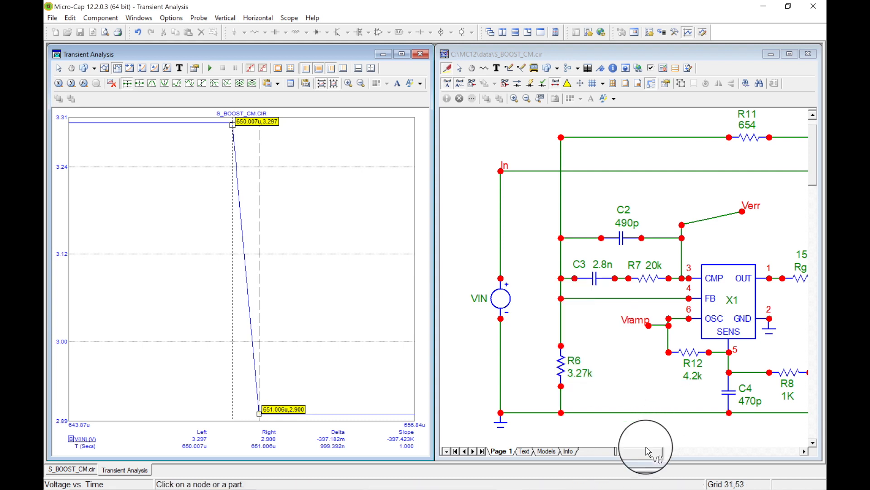
Add the voltage at node Vout to the plot and set the probe analysis's maximum run time to 1m.
{"action": "left_click_drag", "start_coordinate": [648, 451], "coordinate": [673, 452]}
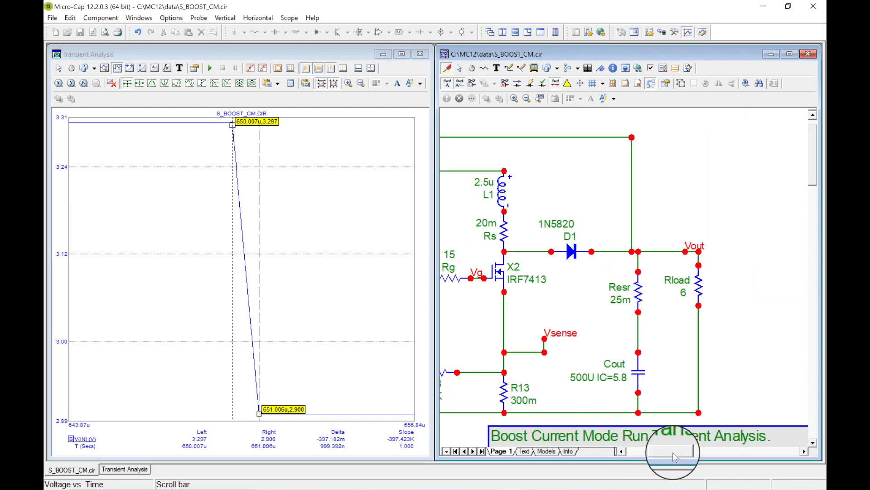
{"action": "left_click", "coordinate": [698, 251]}
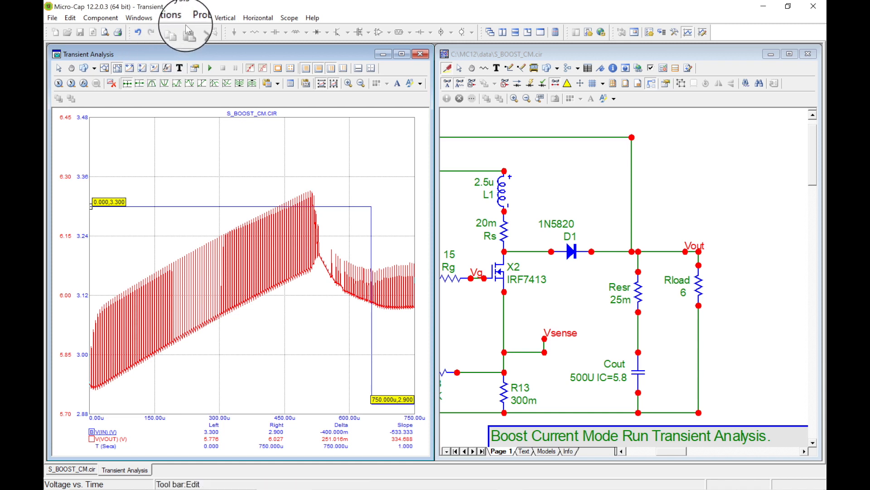
{"action": "left_click", "coordinate": [219, 22]}
{"action": "mouse_move", "coordinate": [202, 20]}
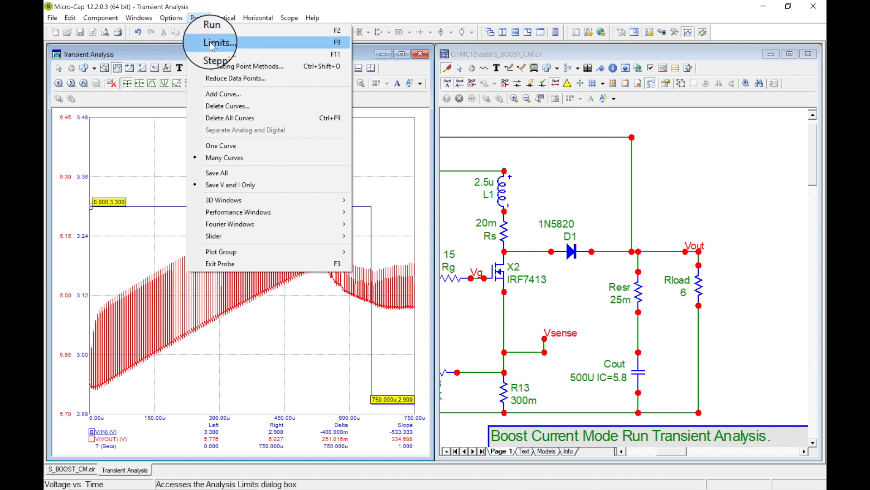
{"action": "left_click", "coordinate": [212, 43]}
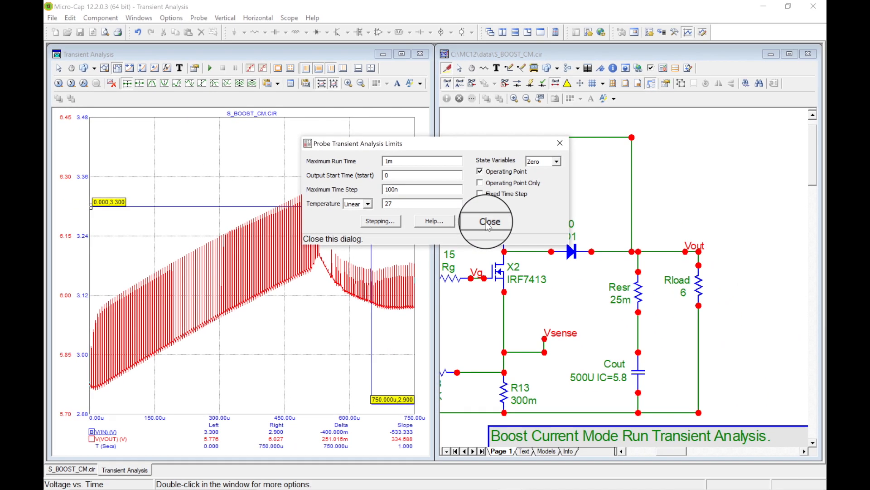
{"action": "left_click", "coordinate": [488, 224]}
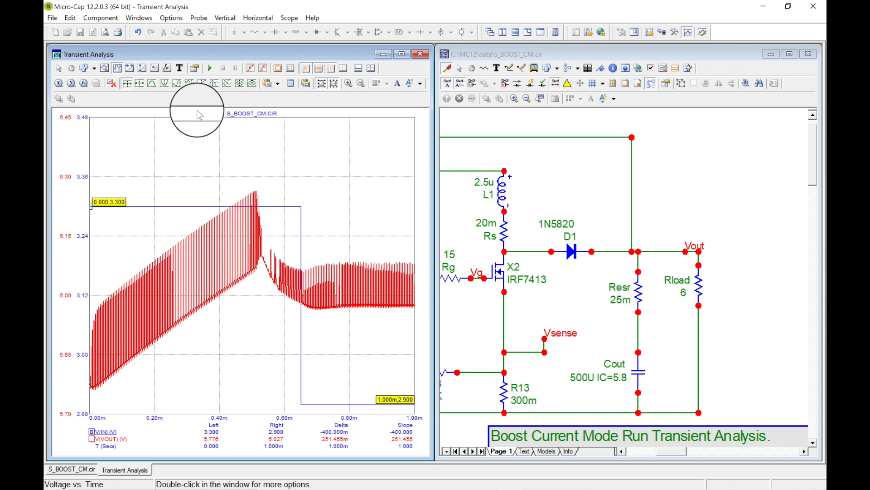
Zoom in on the Vout ripple between about 885u and 906u and measure its peak-to-valley height with a vertical tag.
{"action": "left_click", "coordinate": [105, 70]}
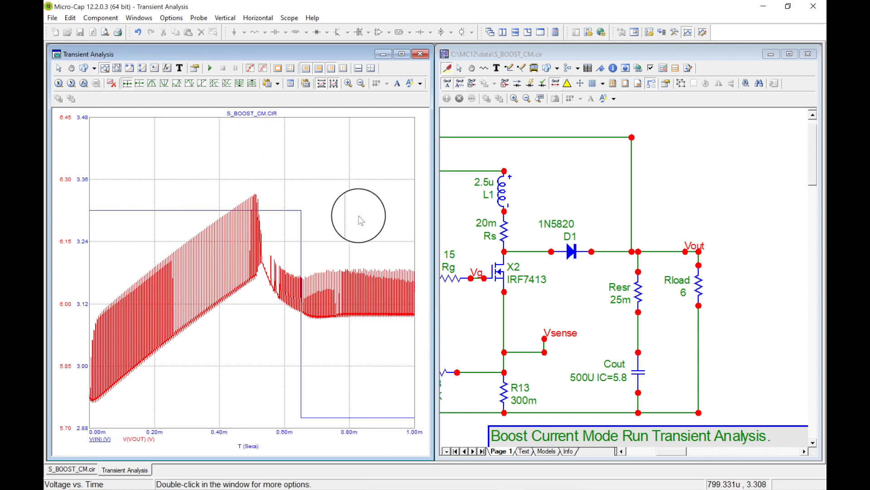
{"action": "left_click_drag", "start_coordinate": [379, 268], "coordinate": [386, 330]}
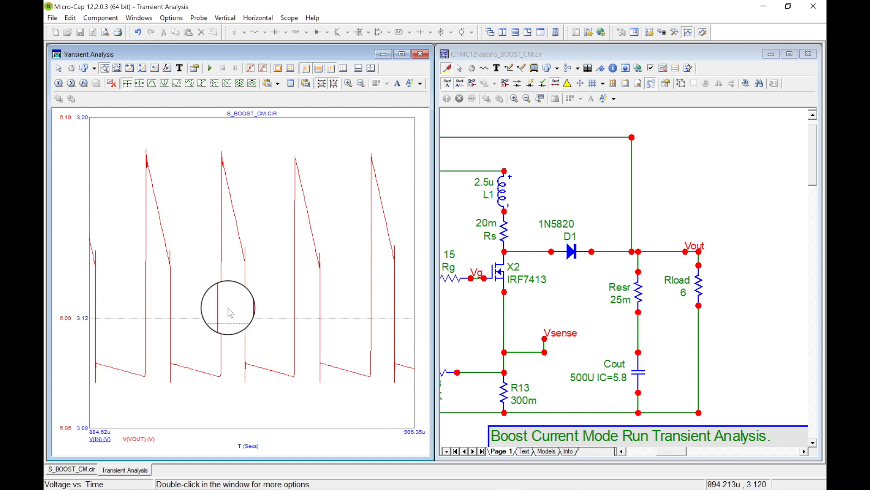
{"action": "left_click", "coordinate": [141, 72]}
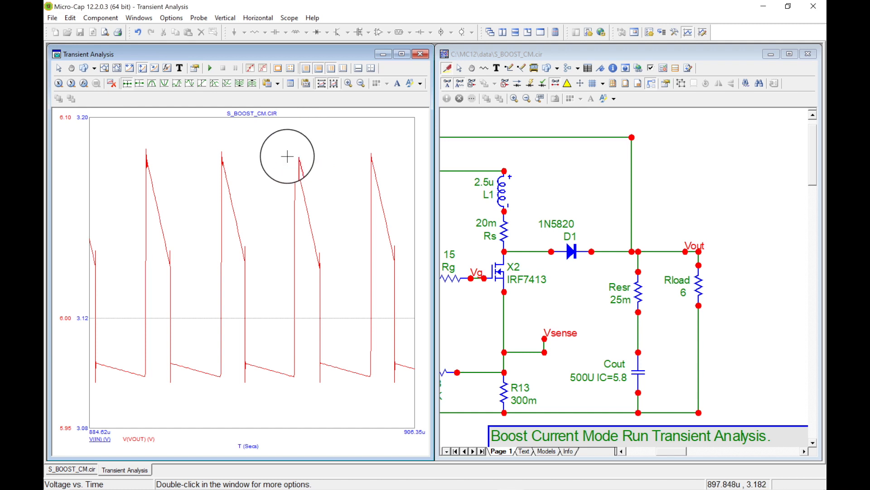
{"action": "mouse_move", "coordinate": [287, 157]}
{"action": "left_mouse_down"}
{"action": "mouse_move", "coordinate": [286, 292]}
{"action": "mouse_move", "coordinate": [266, 307]}
{"action": "mouse_move", "coordinate": [264, 351]}
{"action": "left_mouse_up"}
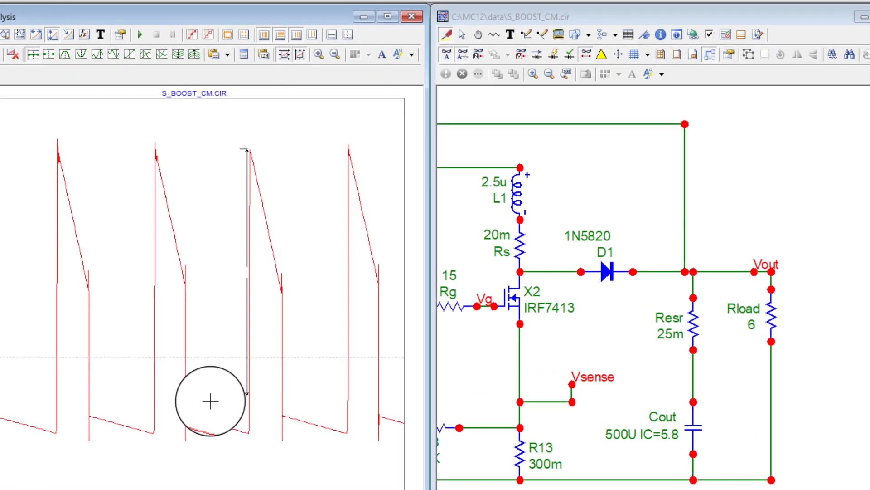
{"action": "left_click_drag", "start_coordinate": [211, 401], "coordinate": [233, 434]}
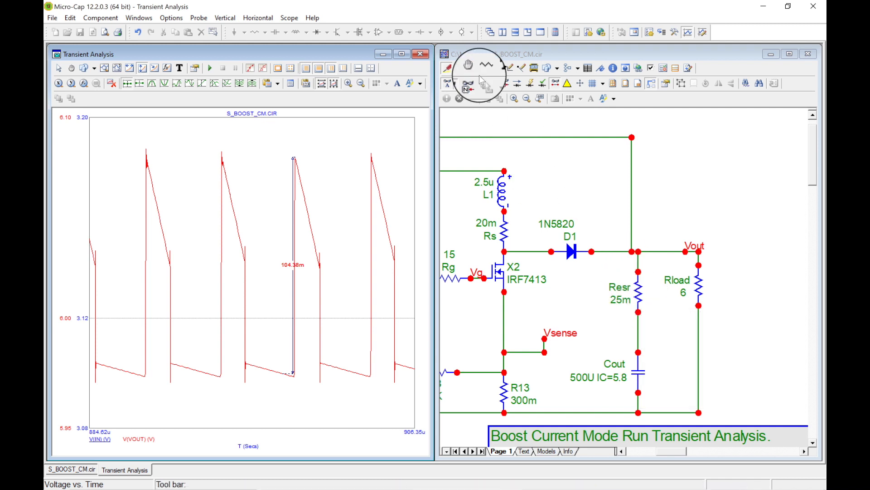
Set the resistance of Resr to 5m on the schematic.
{"action": "left_click", "coordinate": [459, 68]}
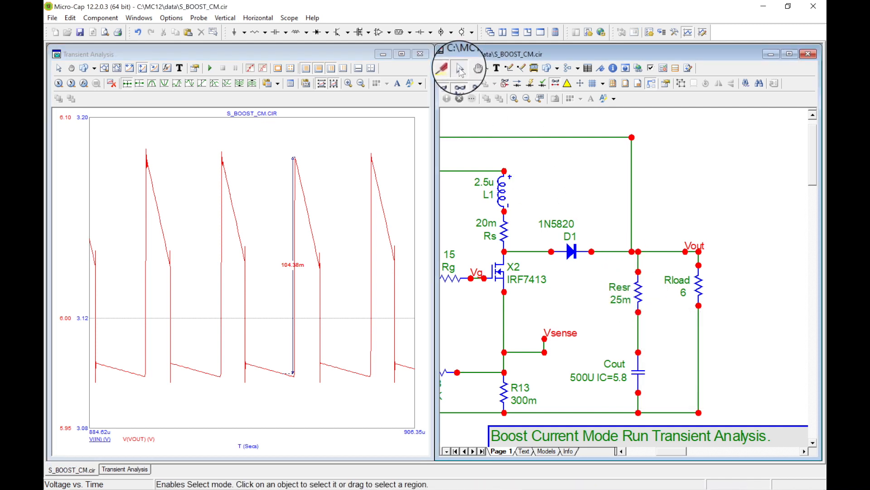
{"action": "double_click", "coordinate": [637, 292]}
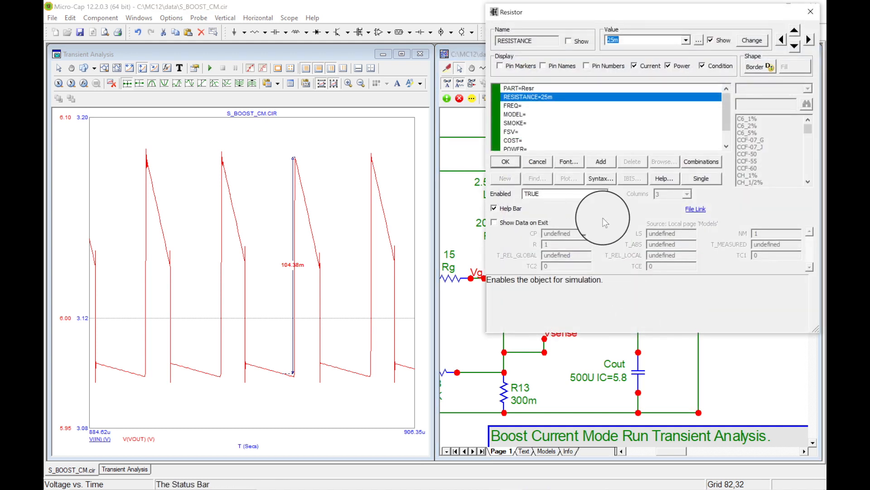
{"action": "left_click", "coordinate": [810, 18]}
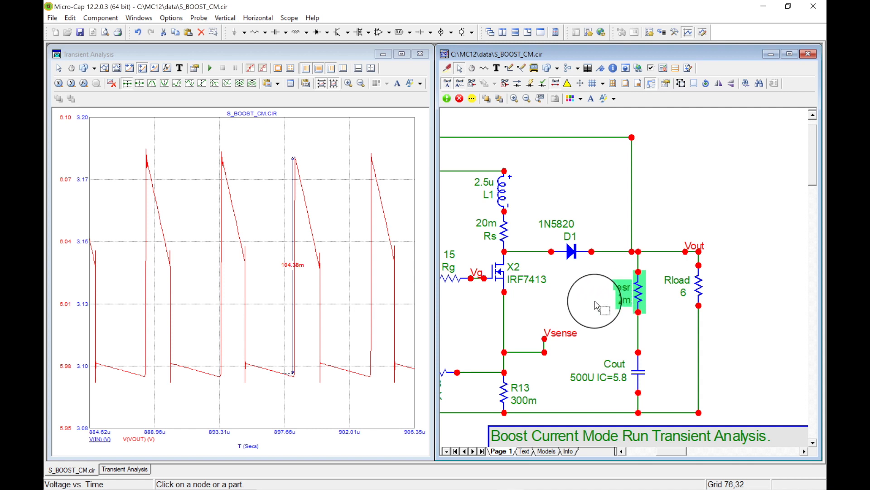
{"action": "double_click", "coordinate": [619, 301]}
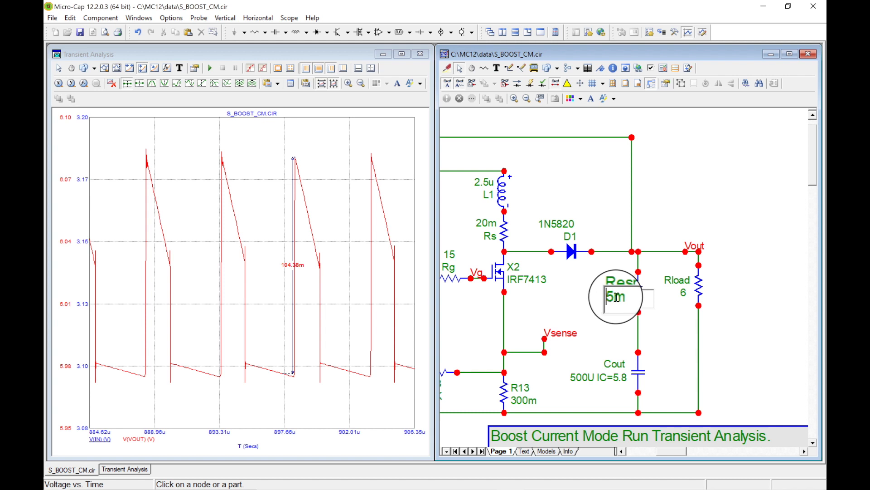
{"action": "key", "text": "Return"}
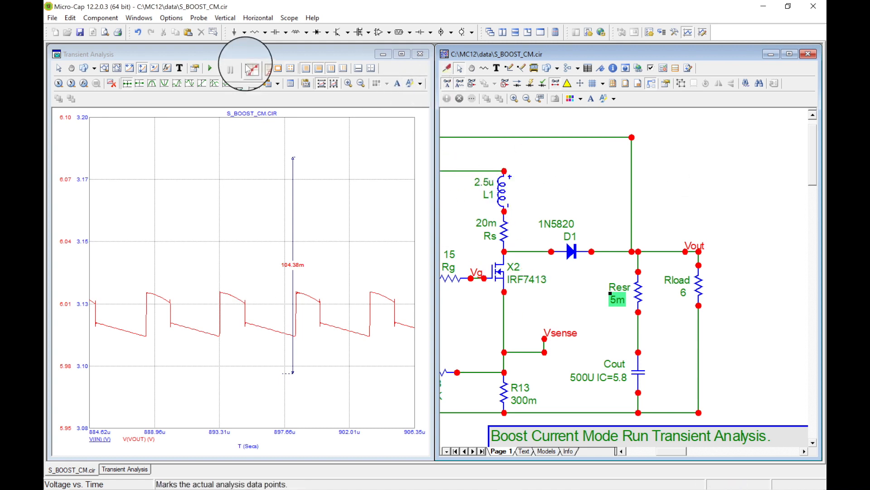
Delete all plotted curves, and plot the voltages at X2's drain node and at Vsense instead.
{"action": "left_click", "coordinate": [202, 19]}
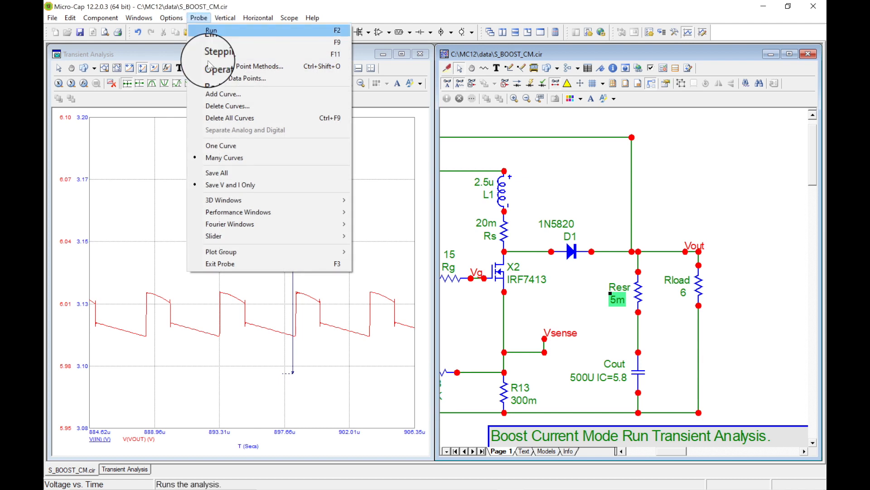
{"action": "left_click", "coordinate": [223, 118]}
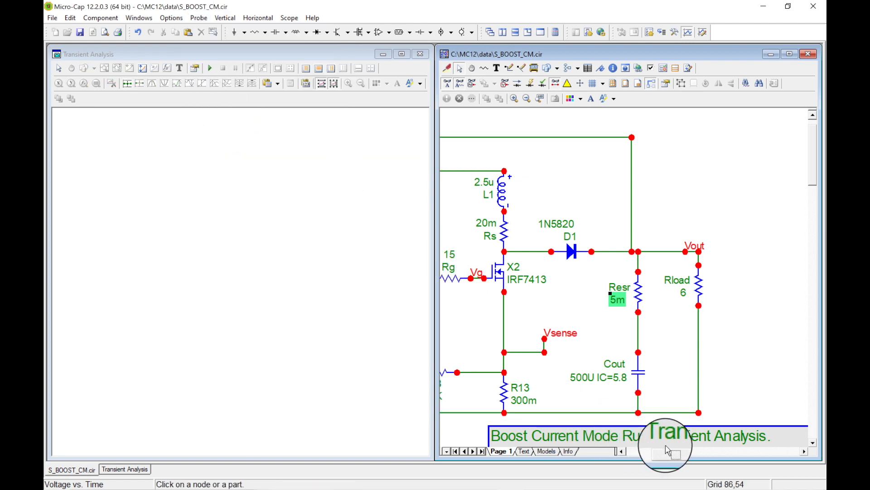
{"action": "left_click_drag", "start_coordinate": [670, 452], "coordinate": [656, 454]}
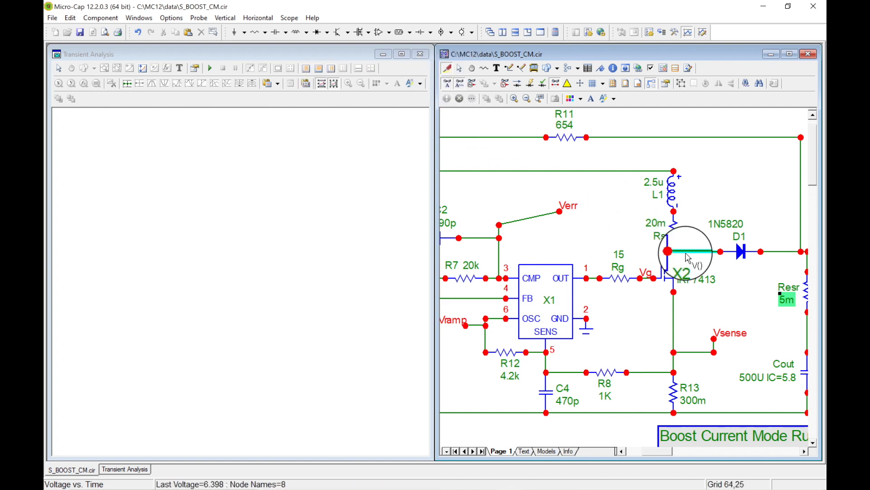
{"action": "left_click", "coordinate": [683, 253]}
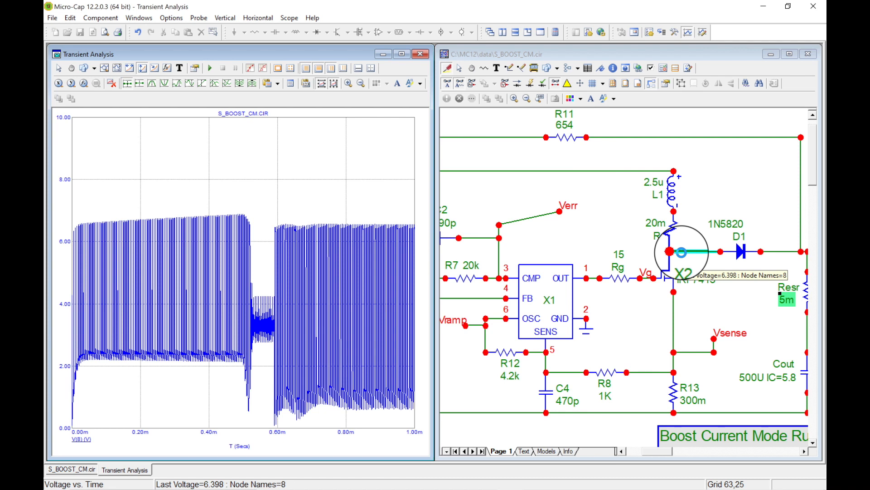
{"action": "left_click", "coordinate": [675, 355]}
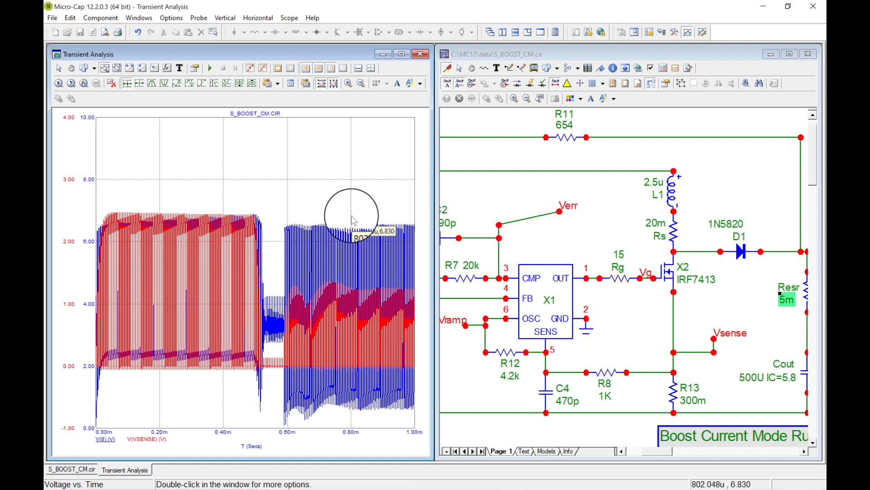
Zoom in on the switching cycles between about 827u and 839u and examine the drain and Vsense waveforms.
{"action": "left_click_drag", "start_coordinate": [351, 214], "coordinate": [368, 423]}
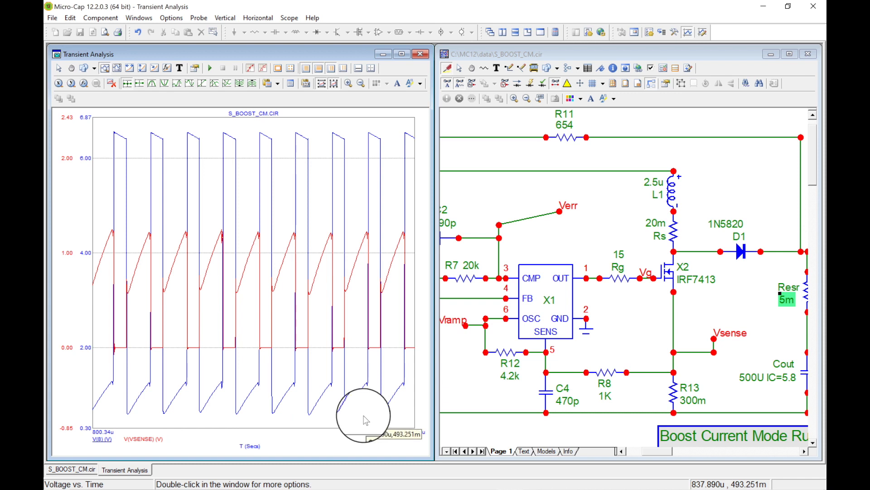
{"action": "left_click_drag", "start_coordinate": [288, 126], "coordinate": [376, 417]}
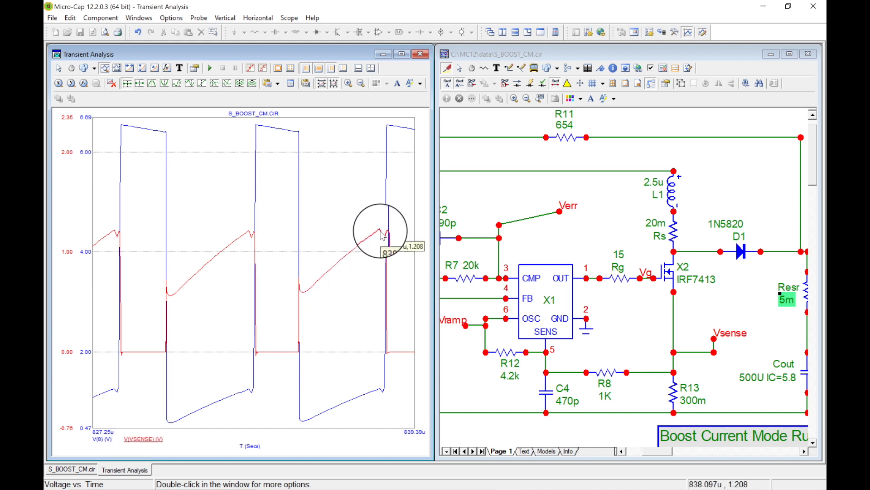
{"action": "mouse_move", "coordinate": [385, 231]}
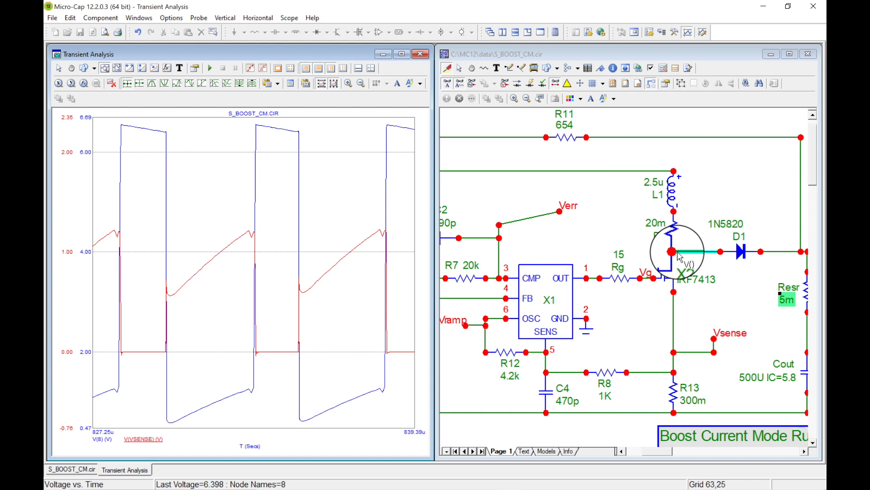
Remove the drain and Vsense curves from the transient plot by probing both nodes again.
{"action": "left_click", "coordinate": [678, 341]}
{"action": "left_click", "coordinate": [674, 352]}
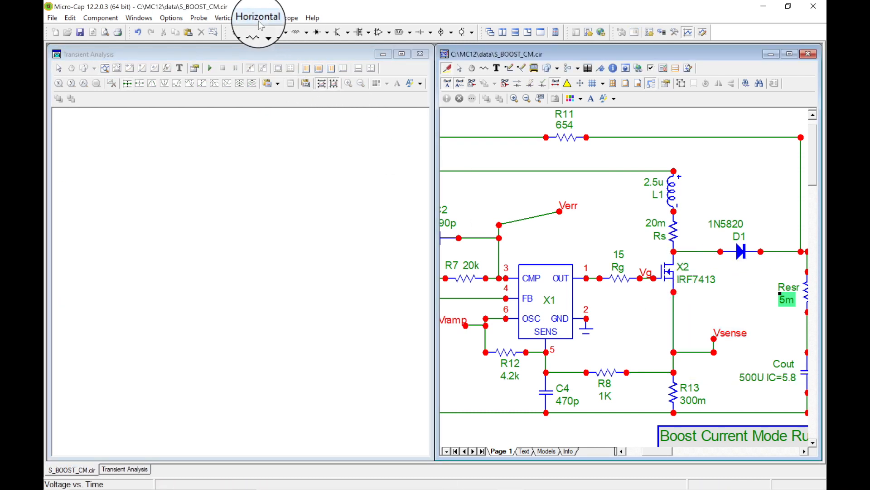
{"action": "left_click", "coordinate": [291, 19]}
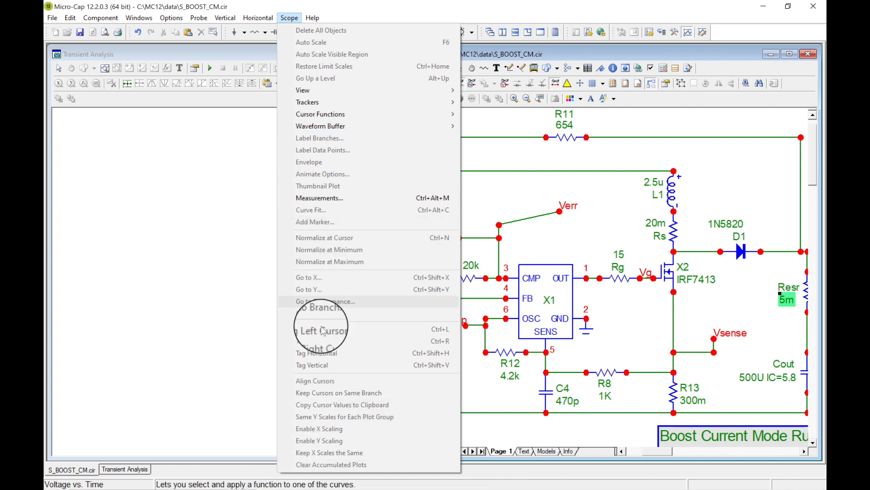
{"action": "left_click", "coordinate": [248, 255]}
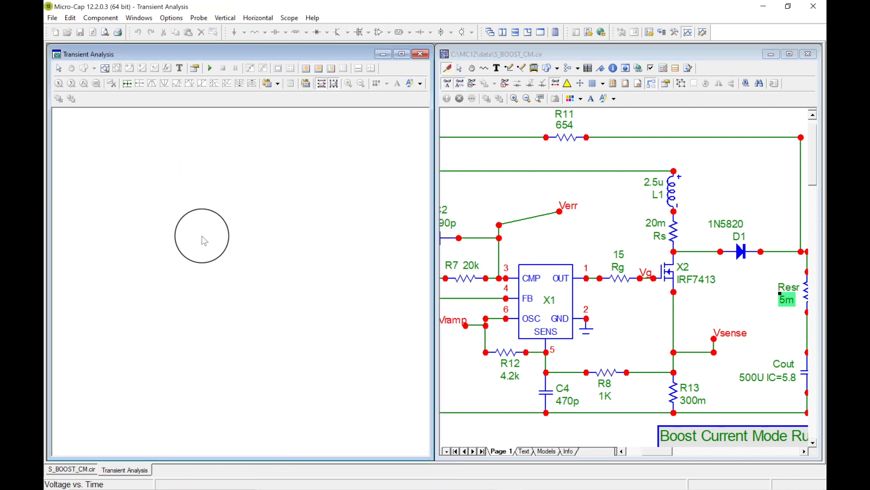
Use the same Y scales for each plot group, and plot the voltages at X2's drain node and at Vsense.
{"action": "left_click", "coordinate": [290, 18]}
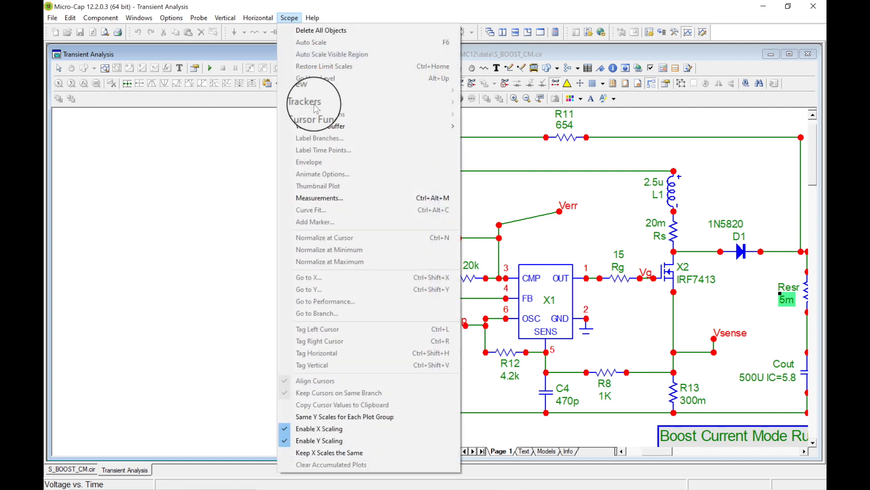
{"action": "left_click", "coordinate": [352, 416]}
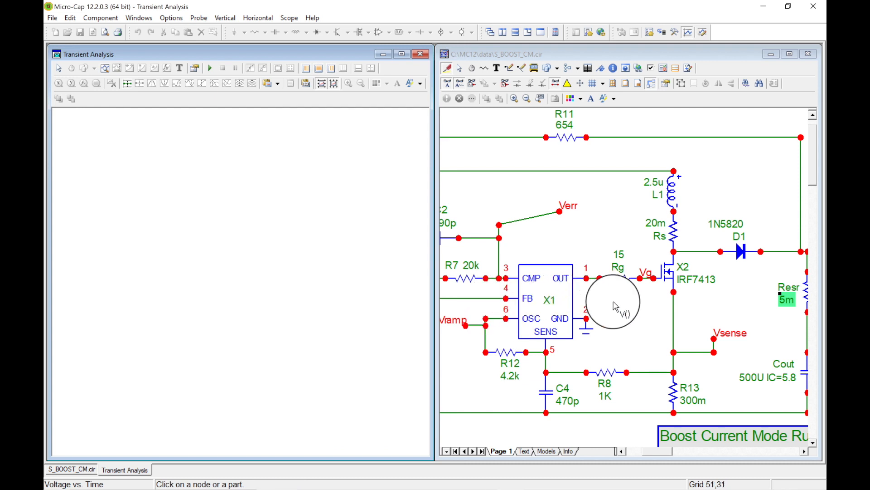
{"action": "left_click", "coordinate": [673, 252]}
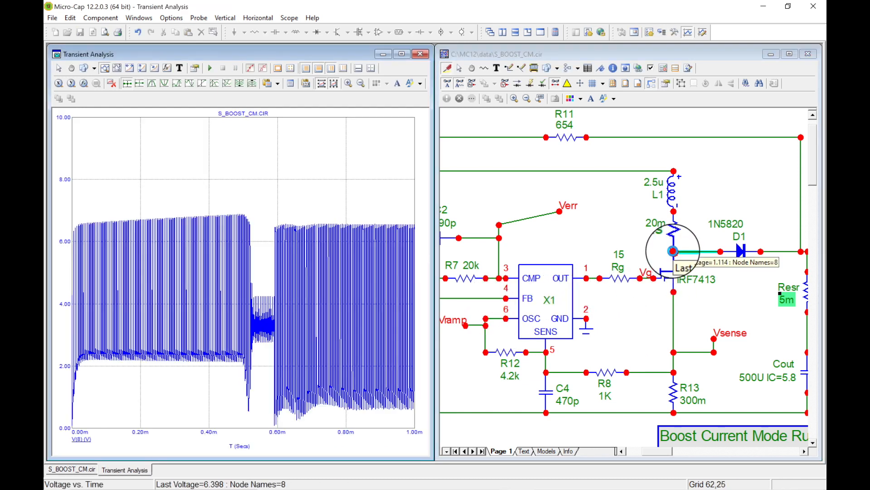
{"action": "left_click", "coordinate": [679, 354]}
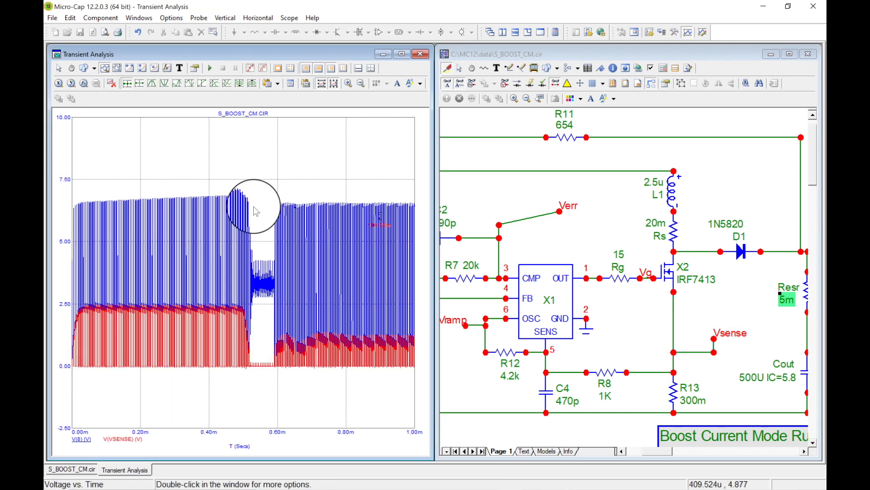
Zoom in progressively on the switching cycles to examine one drain and Vsense ramp between about 919.7u and 923.65u.
{"action": "left_click", "coordinate": [104, 69]}
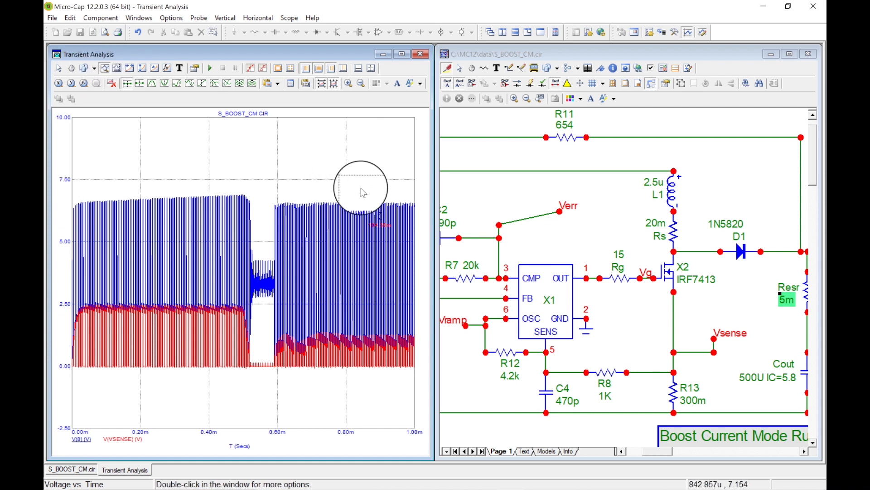
{"action": "left_click_drag", "start_coordinate": [368, 195], "coordinate": [394, 372]}
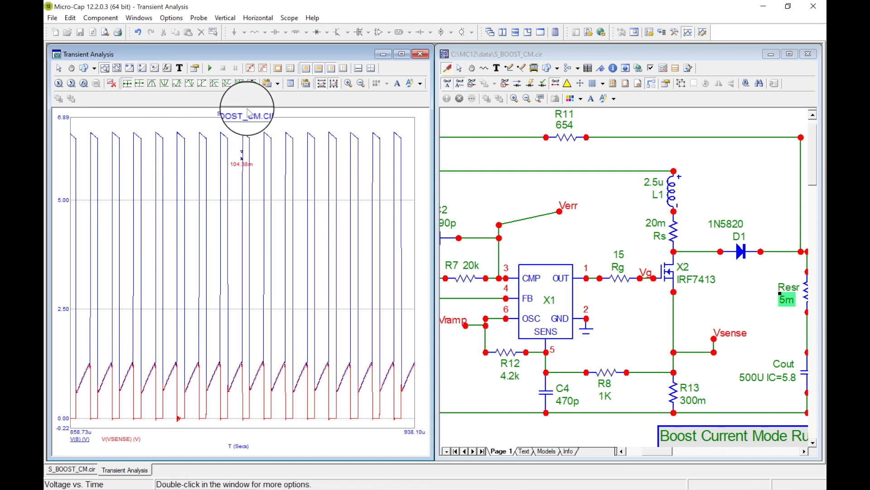
{"action": "left_click", "coordinate": [106, 69]}
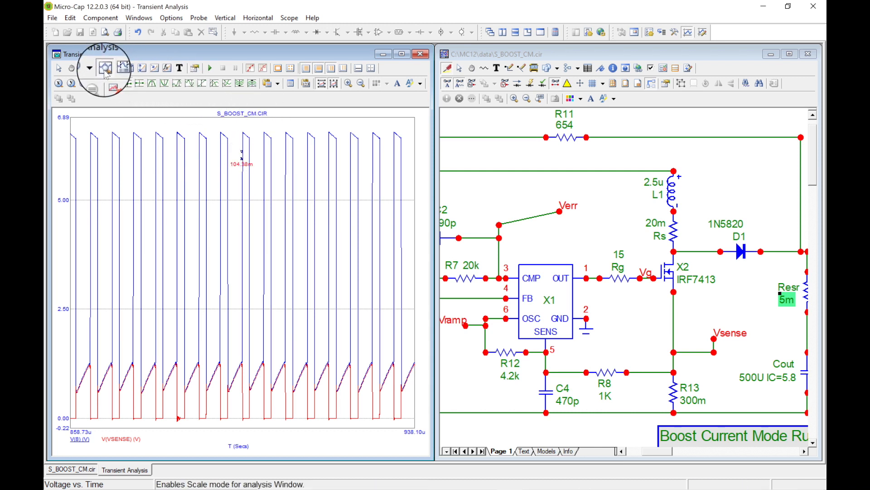
{"action": "left_click_drag", "start_coordinate": [296, 126], "coordinate": [359, 426]}
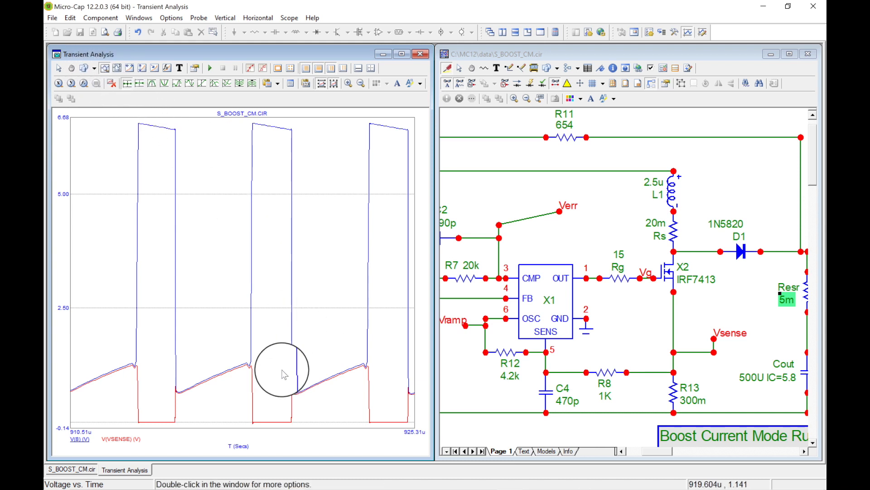
{"action": "left_click_drag", "start_coordinate": [284, 364], "coordinate": [377, 400]}
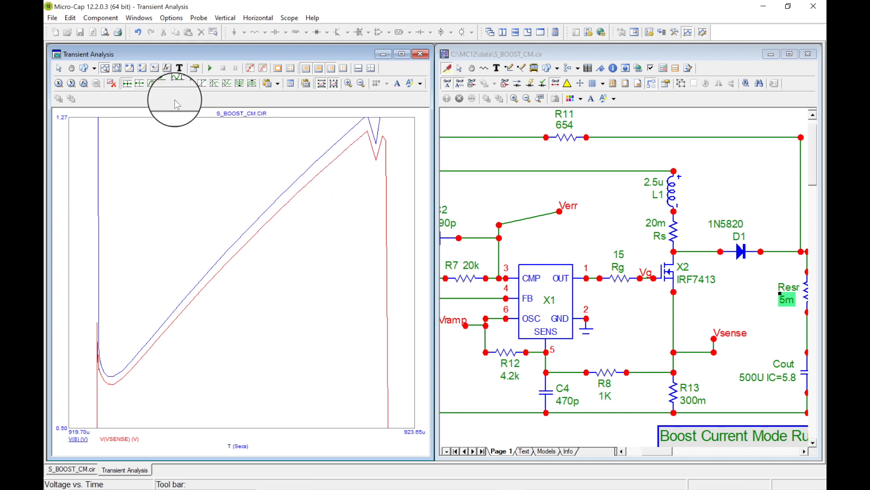
Tag the vertical difference between the drain and Vsense curves at three points along the rising ramp.
{"action": "left_click", "coordinate": [143, 70]}
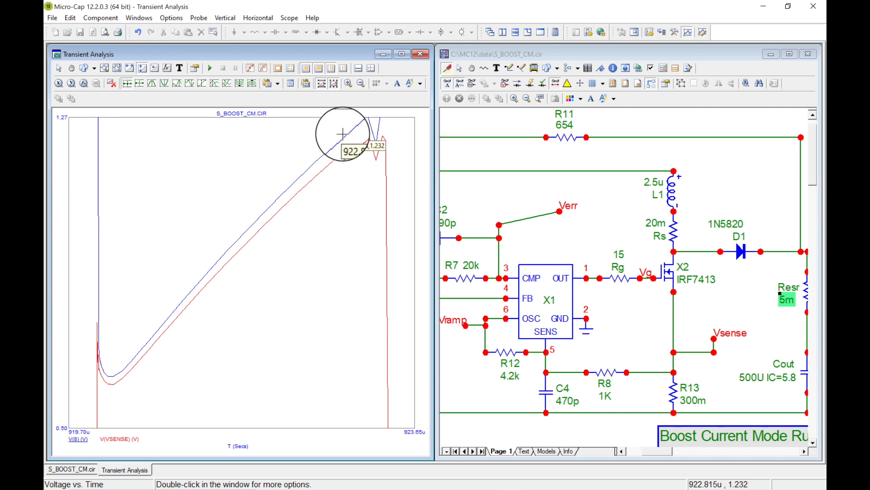
{"action": "left_click_drag", "start_coordinate": [343, 135], "coordinate": [346, 149]}
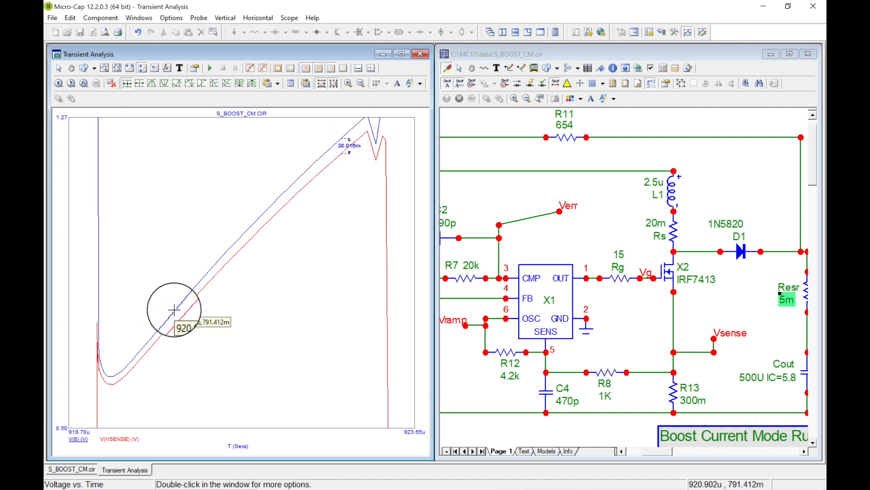
{"action": "left_click_drag", "start_coordinate": [174, 310], "coordinate": [177, 321]}
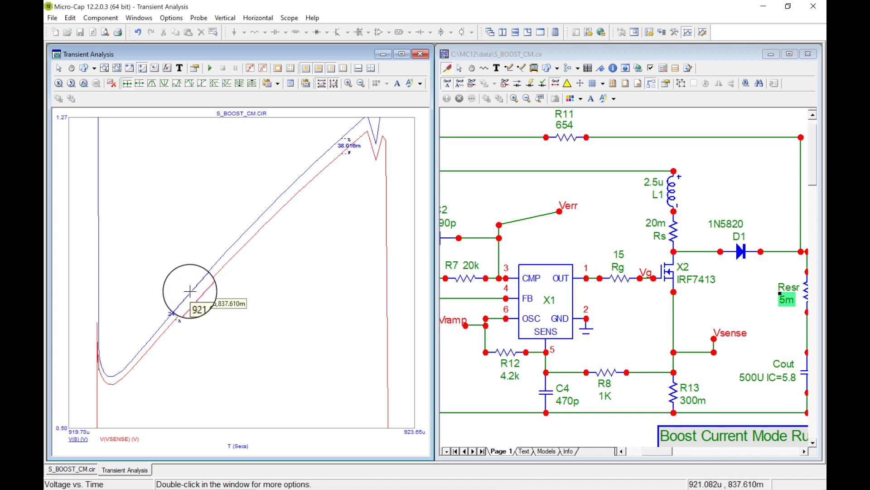
{"action": "left_click_drag", "start_coordinate": [189, 292], "coordinate": [193, 299]}
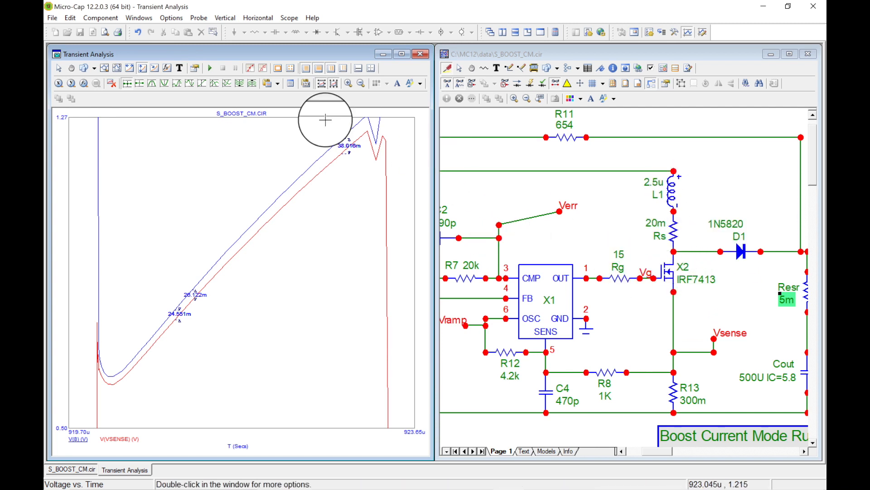
Switch the probed quantity to current and add the current through inductor L1 to the transient plot.
{"action": "left_click", "coordinate": [292, 19]}
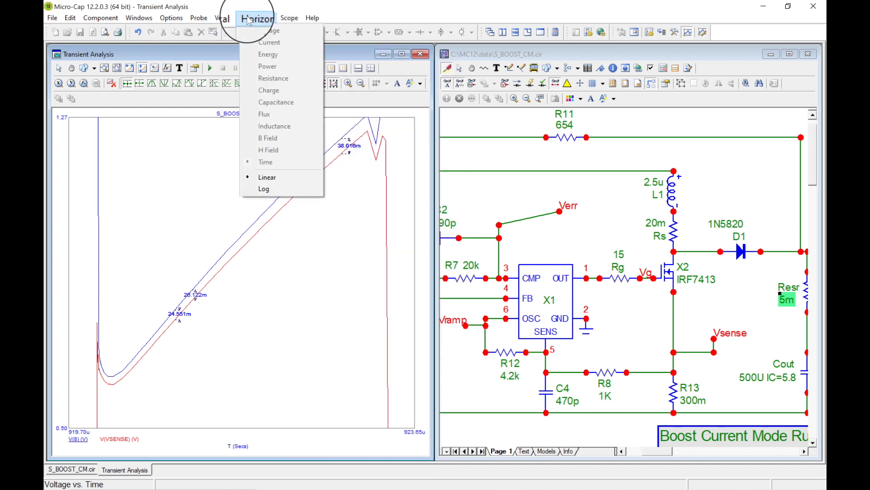
{"action": "mouse_move", "coordinate": [312, 19]}
{"action": "mouse_move", "coordinate": [222, 20]}
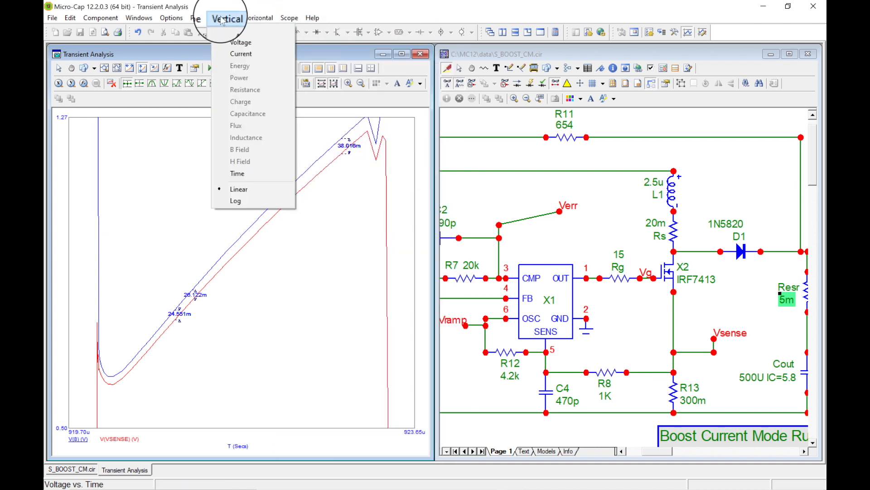
{"action": "left_click", "coordinate": [237, 55]}
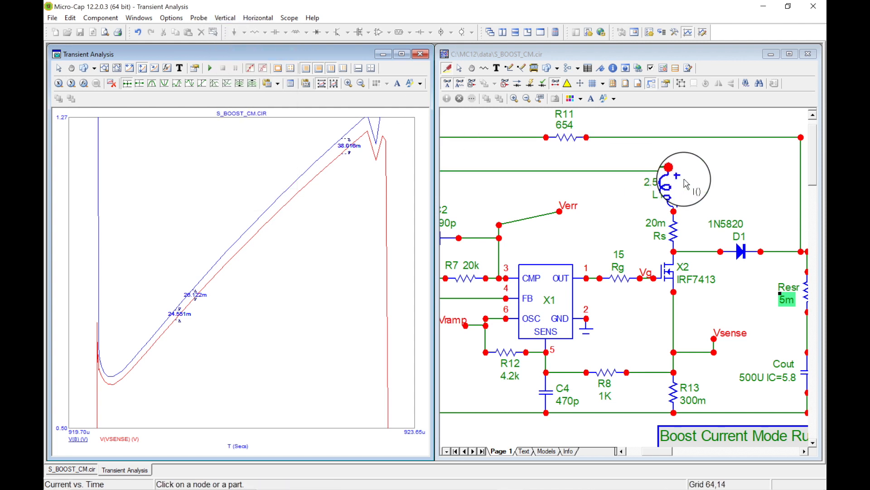
{"action": "left_click", "coordinate": [675, 195]}
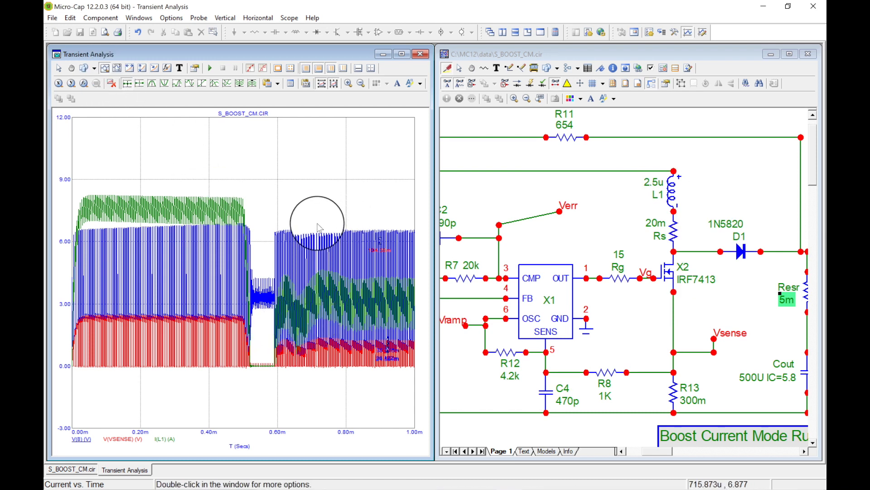
Zoom in on the switching cycles between about 742.2u and 753.89u and examine the inductor current against the voltages.
{"action": "left_click_drag", "start_coordinate": [317, 224], "coordinate": [324, 369]}
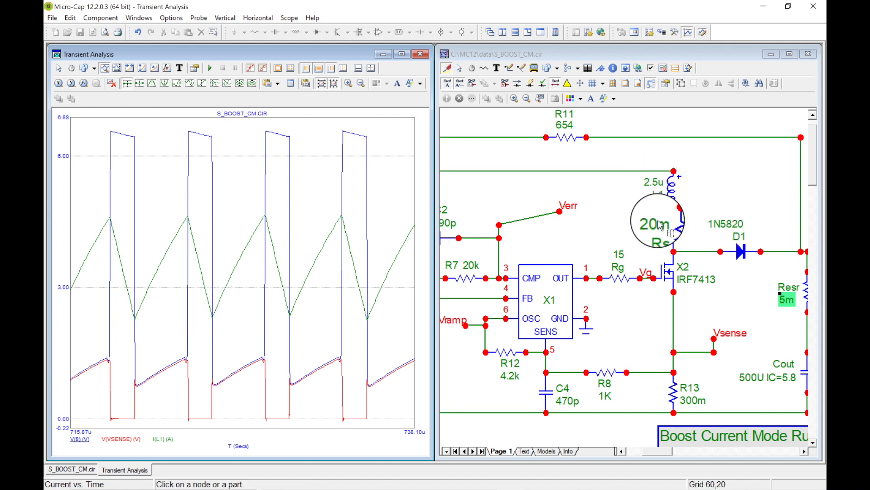
{"action": "left_click", "coordinate": [784, 251]}
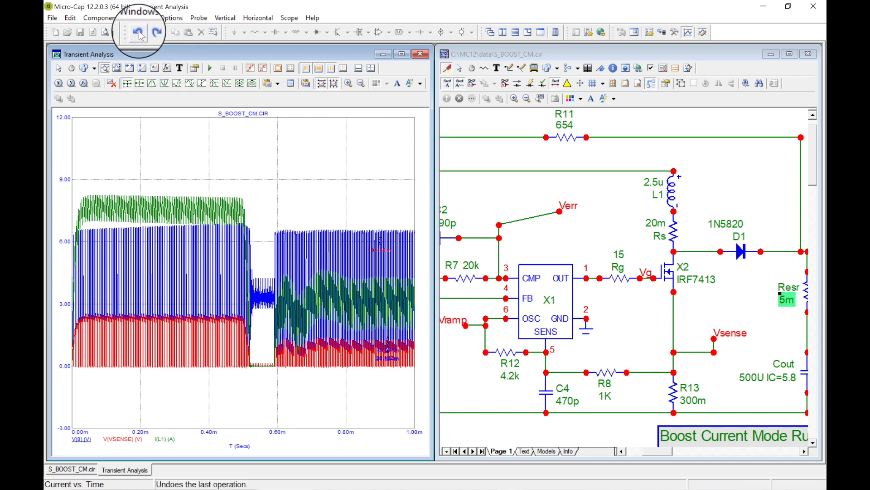
{"action": "left_click", "coordinate": [109, 72]}
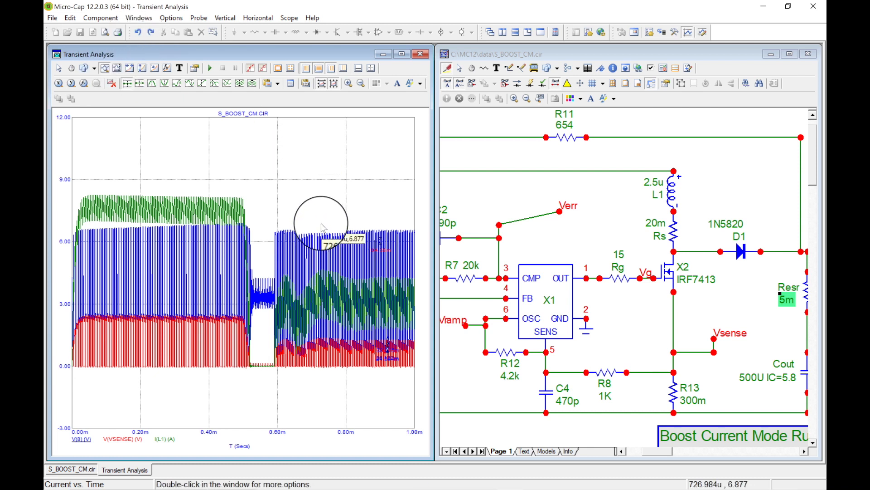
{"action": "left_click_drag", "start_coordinate": [323, 228], "coordinate": [336, 379]}
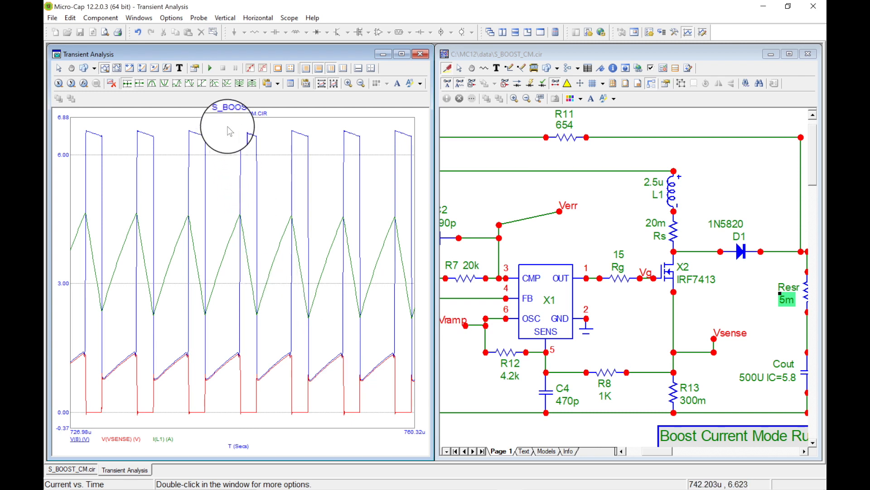
{"action": "left_click_drag", "start_coordinate": [227, 126], "coordinate": [348, 418]}
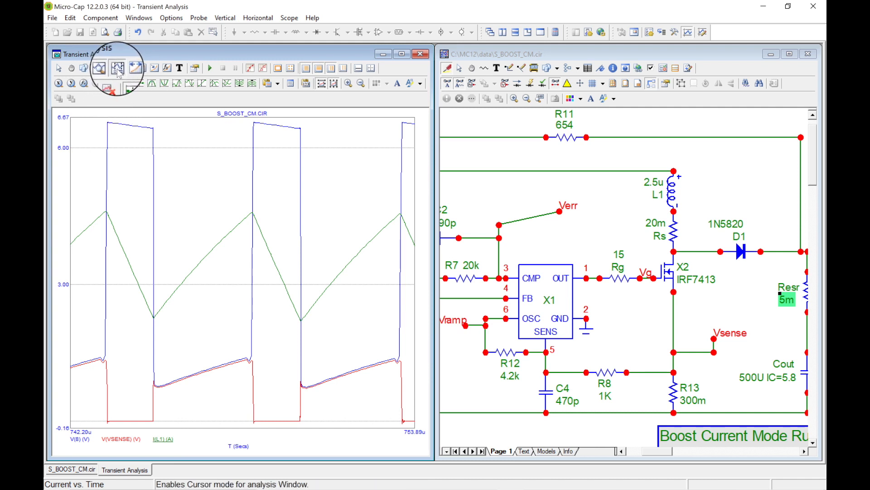
Measure the L1 current ripple with cursors placed at a valley and at the following peak.
{"action": "left_click", "coordinate": [118, 70]}
{"action": "left_click_drag", "start_coordinate": [210, 184], "coordinate": [155, 237]}
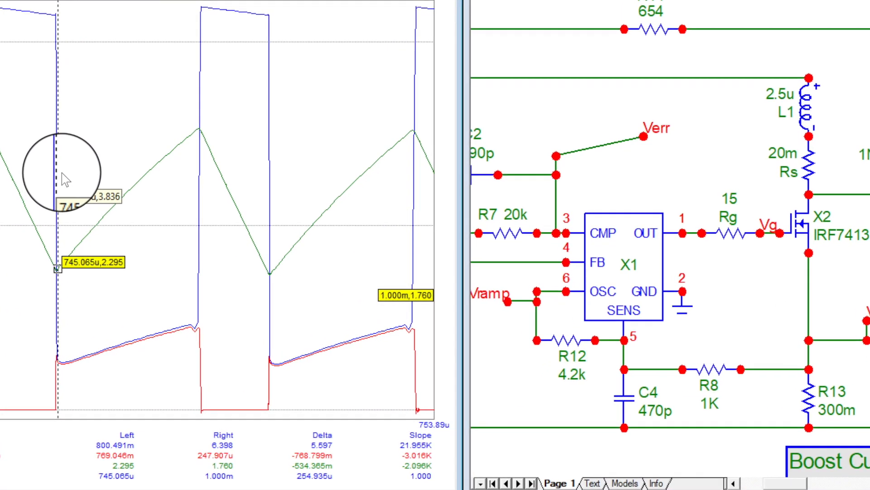
{"action": "right_click", "coordinate": [170, 232]}
{"action": "left_click_drag", "start_coordinate": [71, 160], "coordinate": [194, 129]}
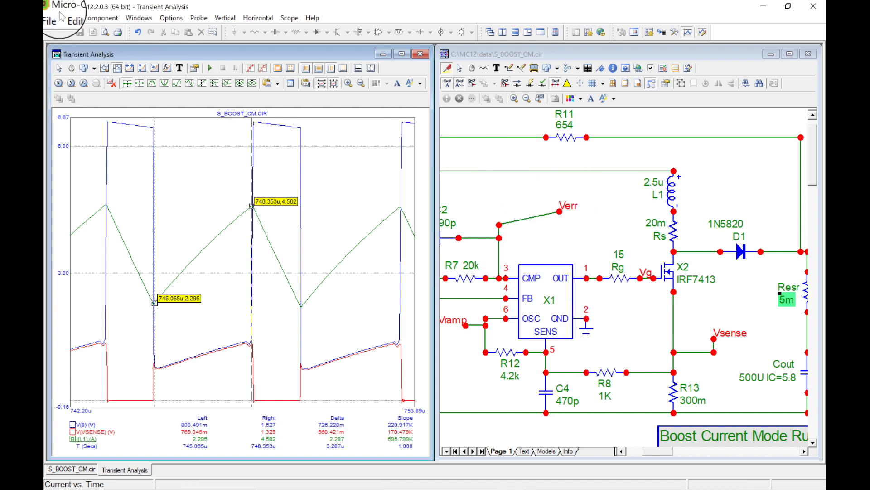
Close the transient analysis and save the circuit as "S_BOOST_CM KissAnalog" in the DATA folder, replacing the existing file.
{"action": "left_click", "coordinate": [52, 18]}
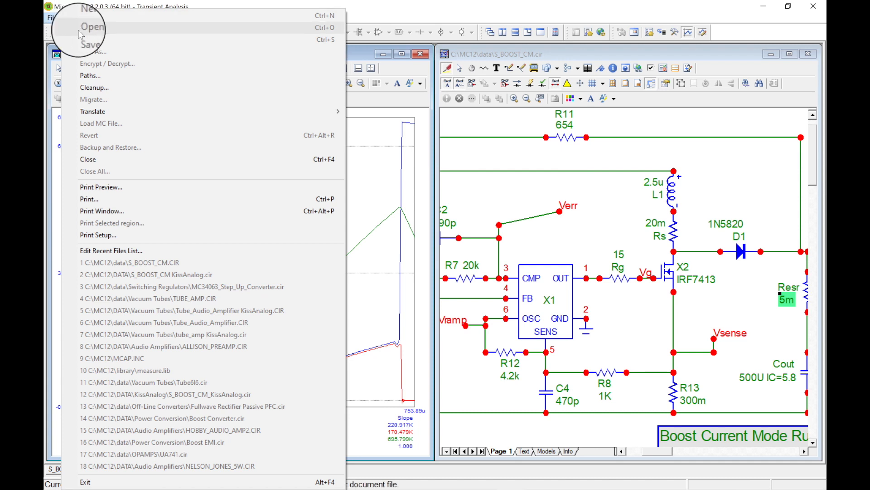
{"action": "left_click", "coordinate": [369, 48]}
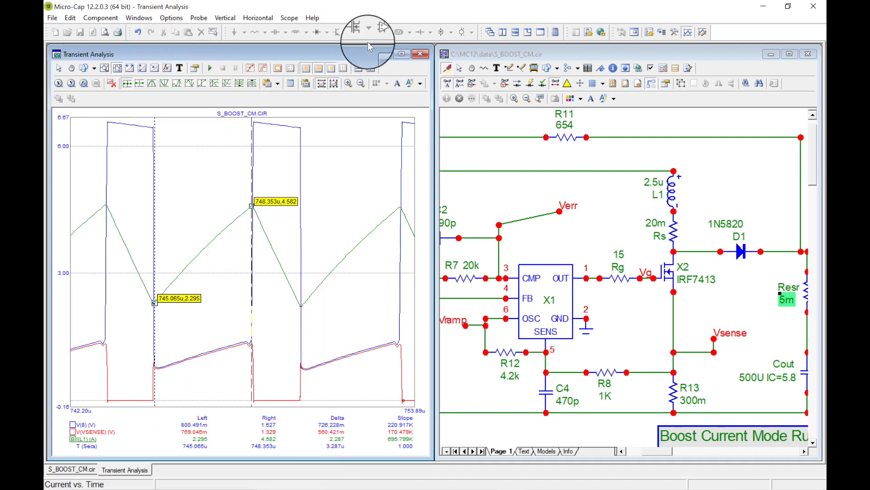
{"action": "left_click", "coordinate": [421, 55]}
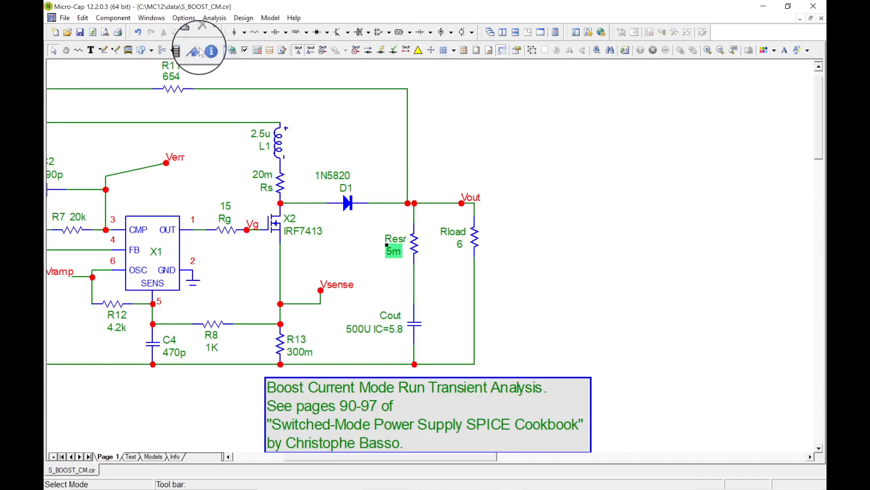
{"action": "left_click", "coordinate": [66, 20]}
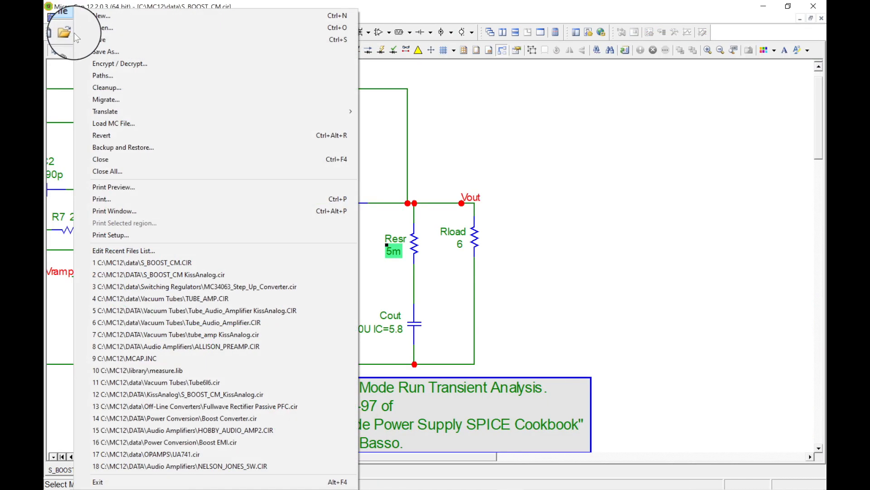
{"action": "left_click", "coordinate": [95, 51]}
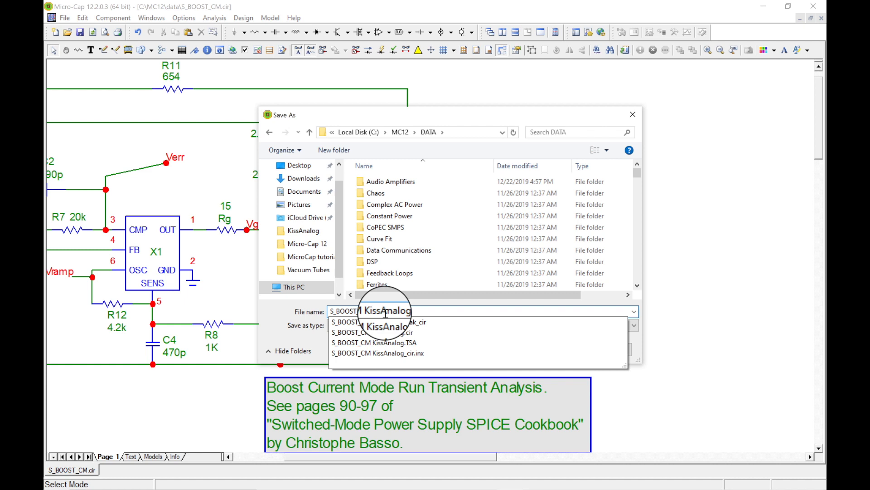
{"action": "key", "text": "Return"}
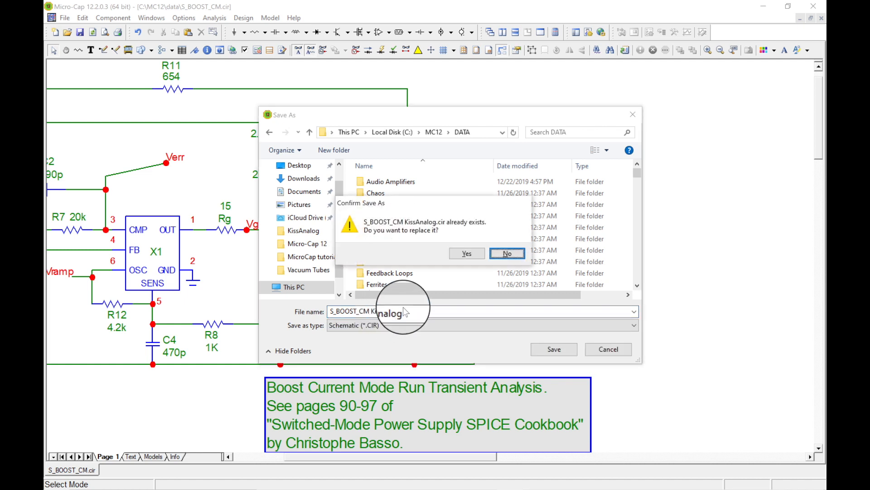
{"action": "left_click", "coordinate": [471, 254]}
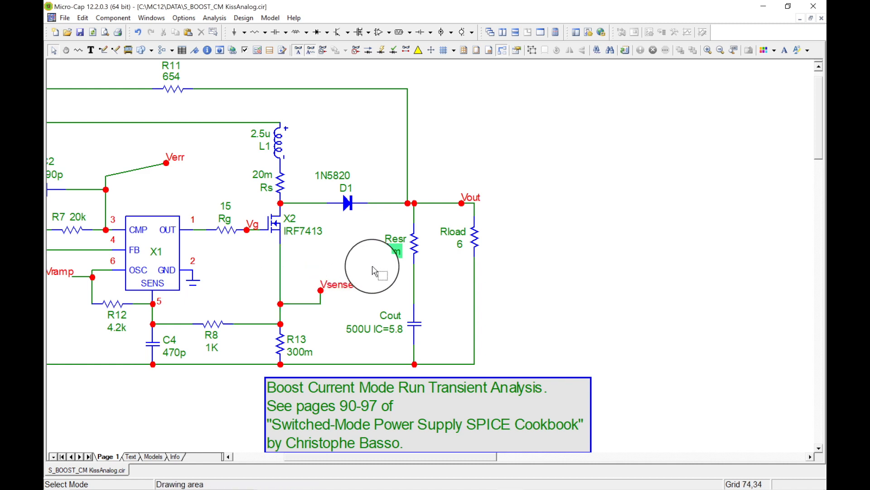
Open the attributes of PWM controller X1 and highlight the PERIOD parameter in its subcircuit text.
{"action": "scroll", "coordinate": [230, 282], "scroll_direction": "left", "scroll_amount": 9}
{"action": "scroll", "coordinate": [231, 281], "scroll_direction": "down", "scroll_amount": 2}
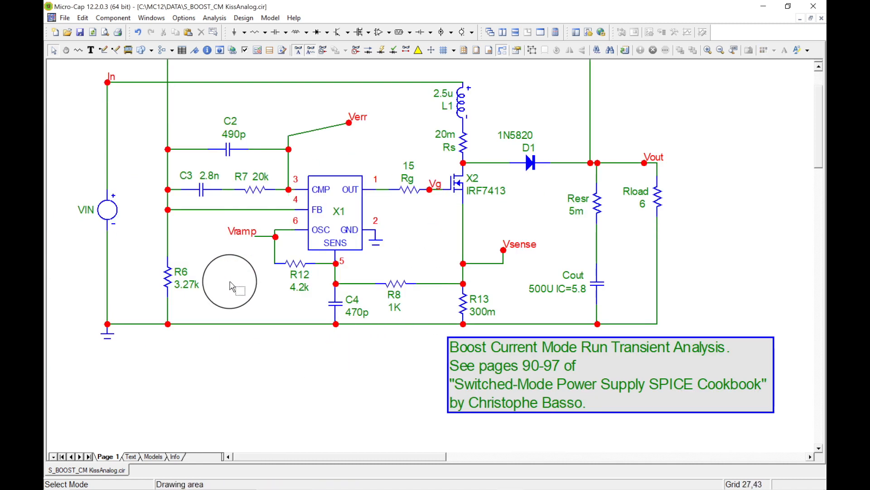
{"action": "scroll", "coordinate": [337, 109], "scroll_direction": "up", "scroll_amount": 3}
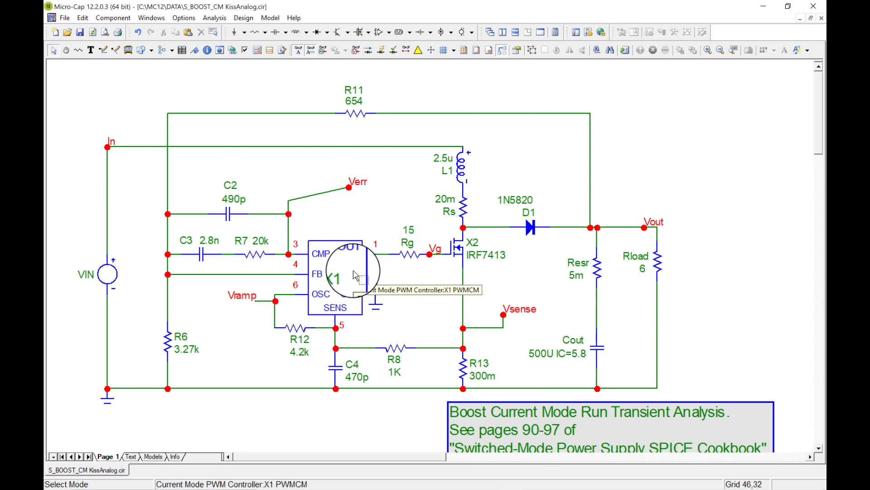
{"action": "double_click", "coordinate": [356, 276]}
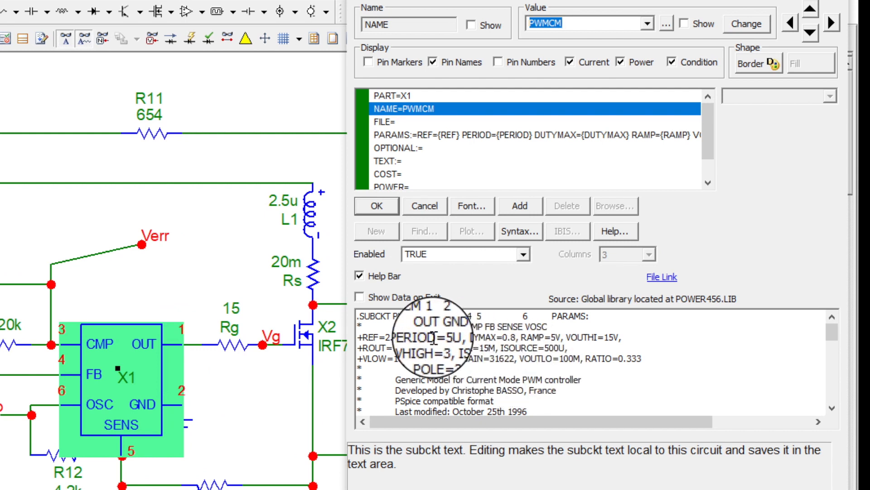
{"action": "left_click_drag", "start_coordinate": [403, 337], "coordinate": [455, 337]}
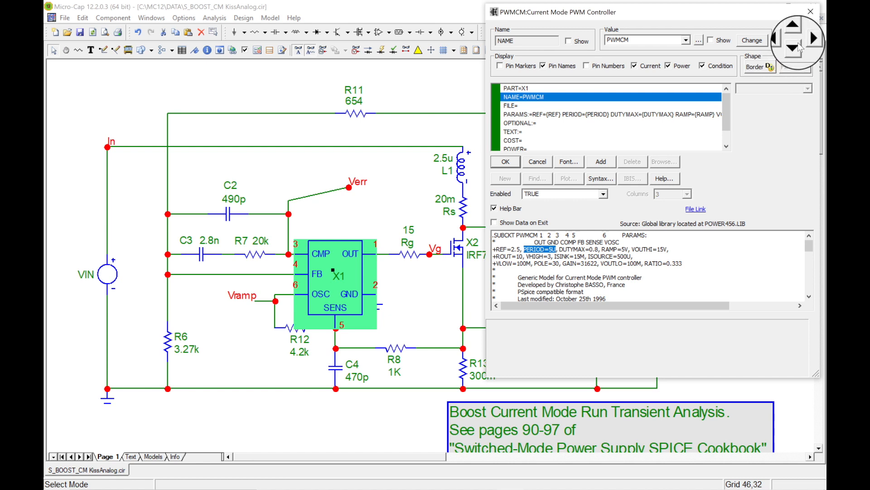
Close X1's attributes, deselect it, and examine the PWM controller parameters and component model definitions on the circuit's Text page.
{"action": "left_click", "coordinate": [811, 17]}
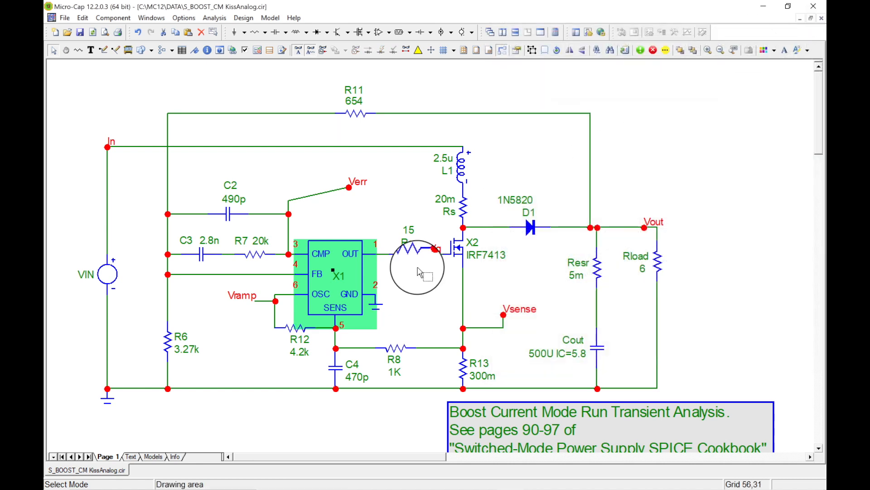
{"action": "left_click", "coordinate": [409, 305]}
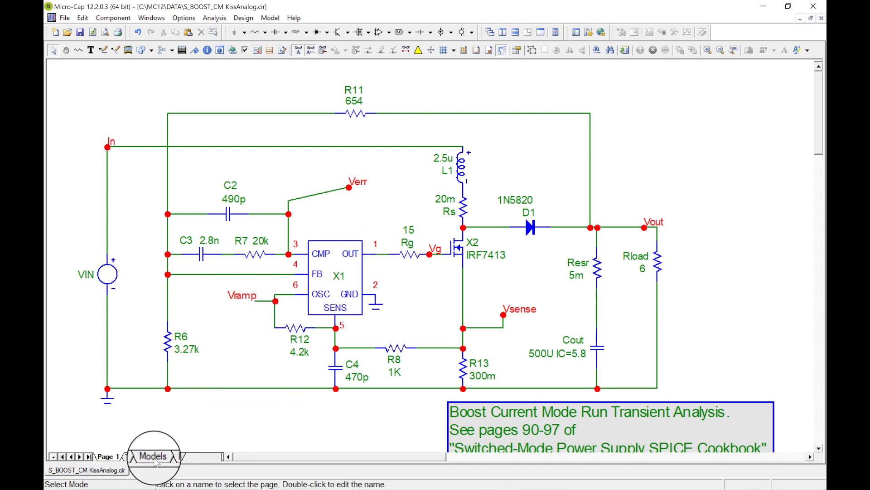
{"action": "left_click", "coordinate": [131, 456]}
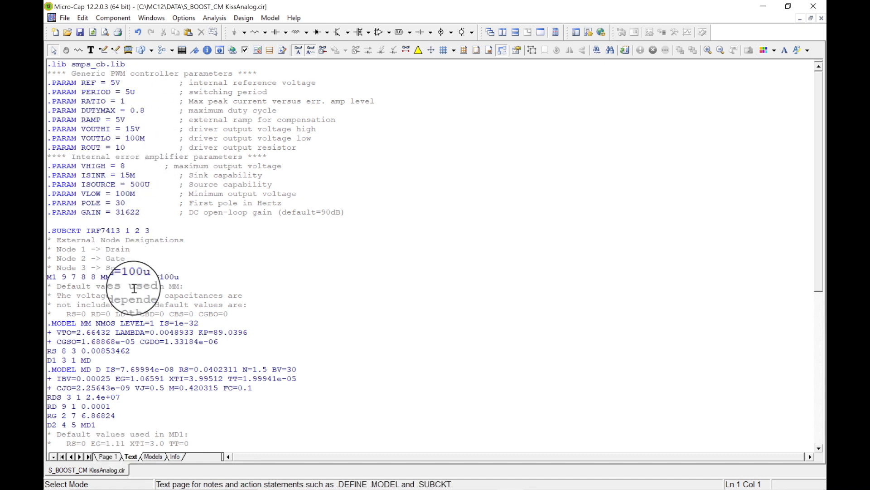
{"action": "scroll", "coordinate": [136, 294], "scroll_direction": "down", "scroll_amount": 15}
{"action": "scroll", "coordinate": [146, 308], "scroll_direction": "up", "scroll_amount": 8}
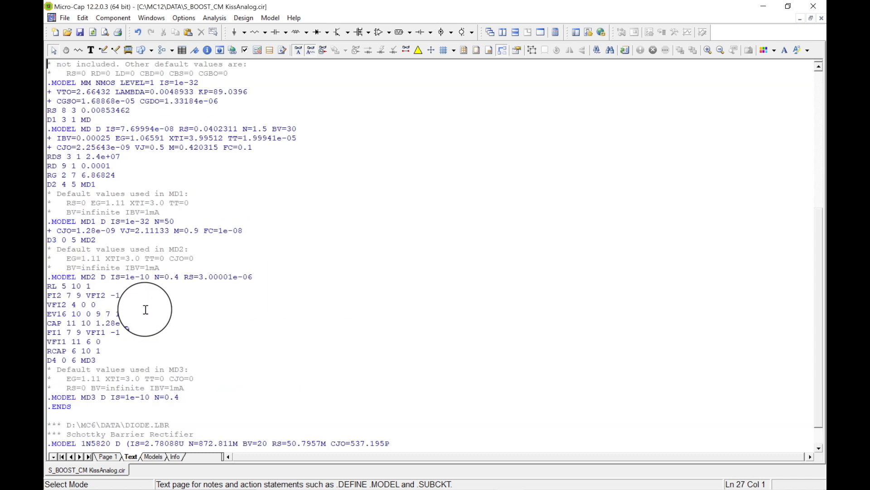
{"action": "scroll", "coordinate": [146, 310], "scroll_direction": "up", "scroll_amount": 6}
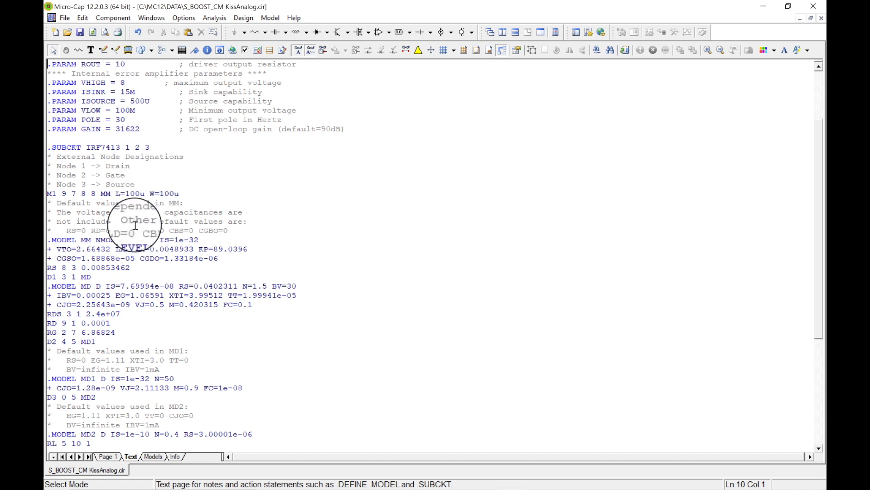
View the circuit's Models page briefly and return to the schematic on Page 1.
{"action": "left_click", "coordinate": [154, 456]}
{"action": "left_click", "coordinate": [108, 457]}
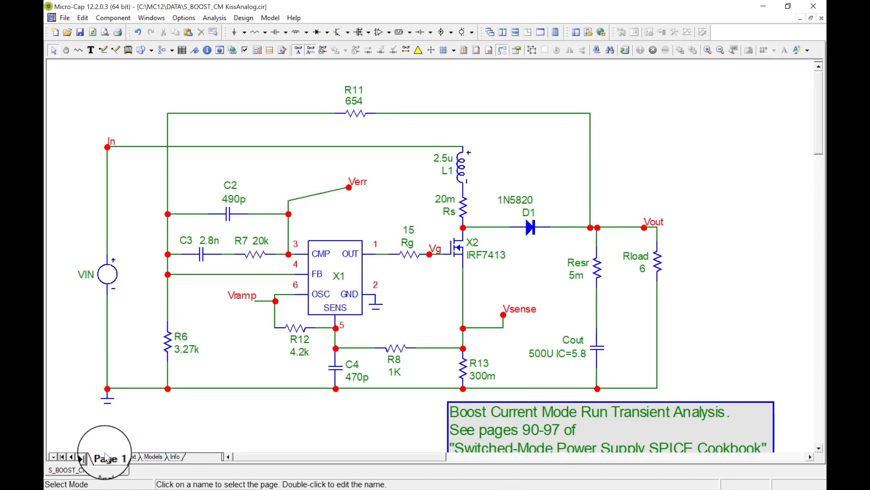